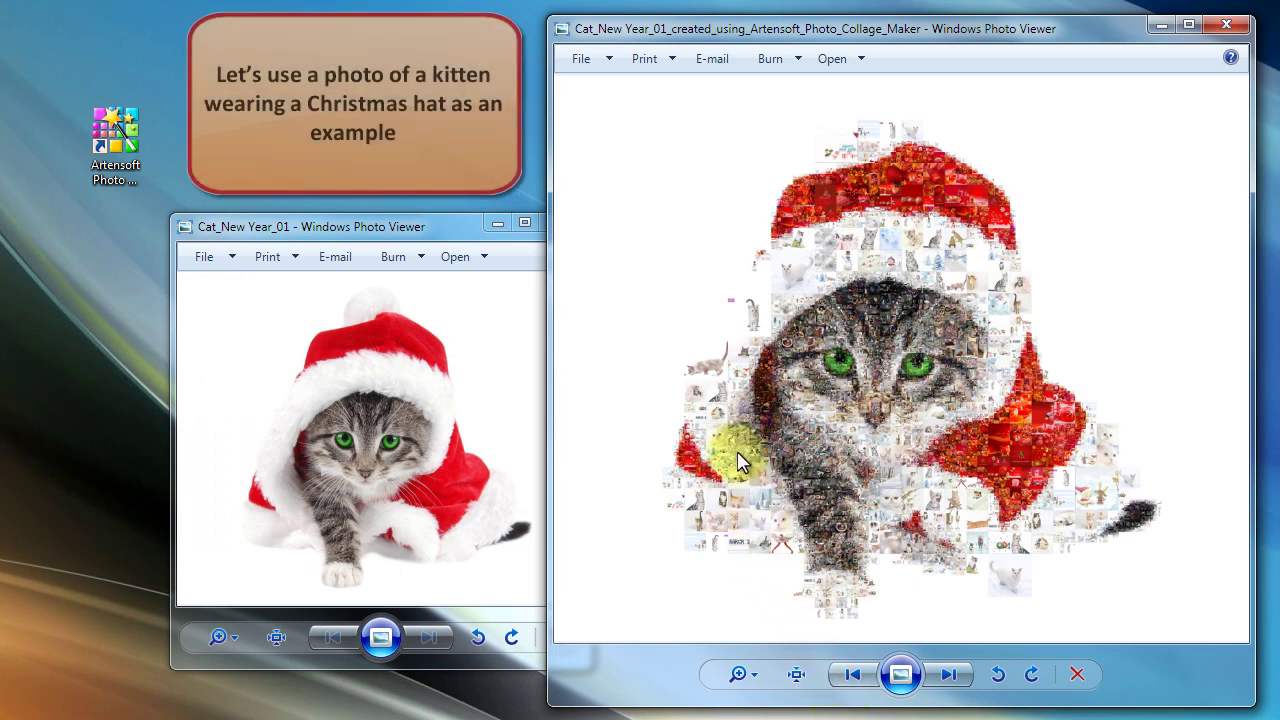
Step: Examine the individual cell images in the finished kitten collage up close, return to the full view, and close the picture
scroll(737, 462, up, 4)
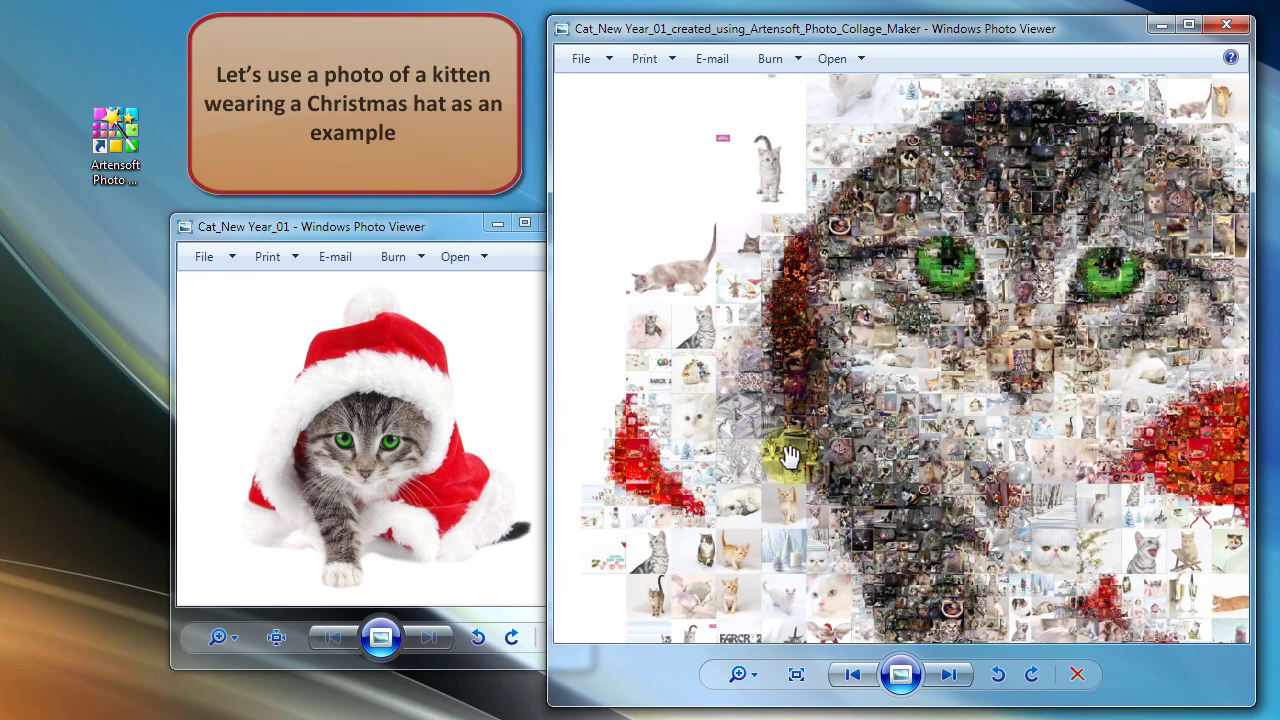
scroll(787, 455, up, 5)
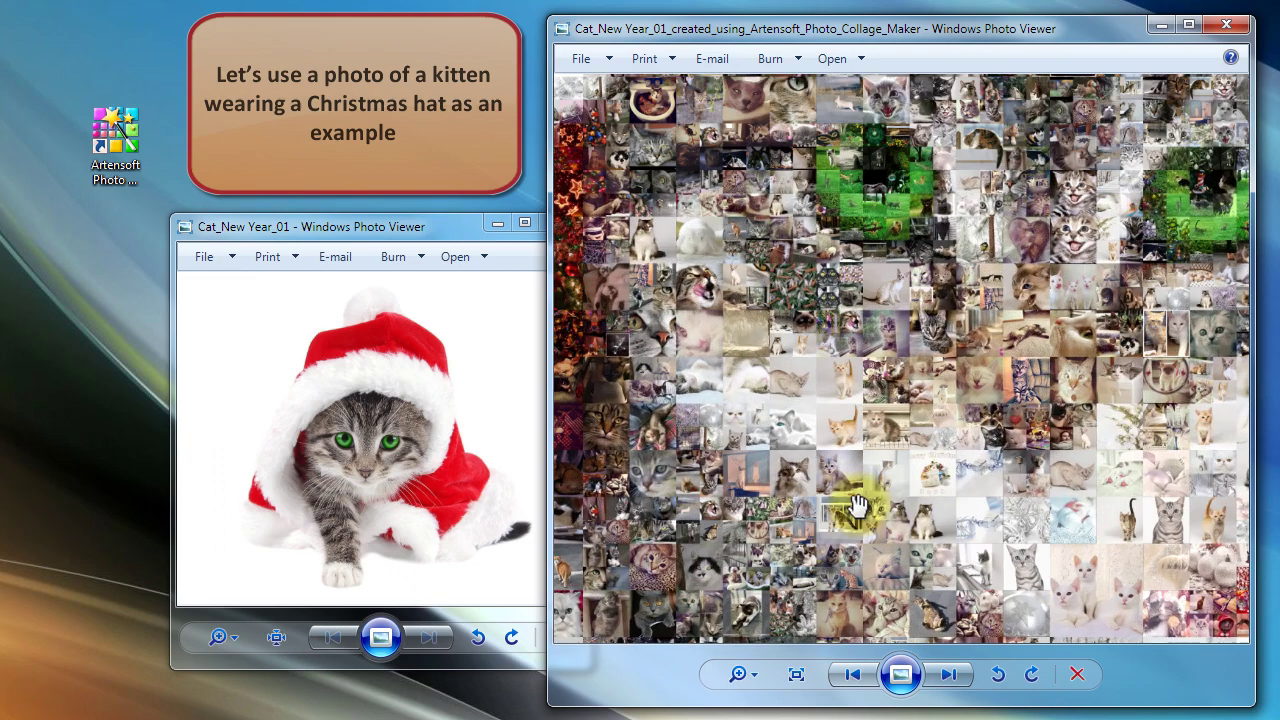
scroll(858, 508, up, 4)
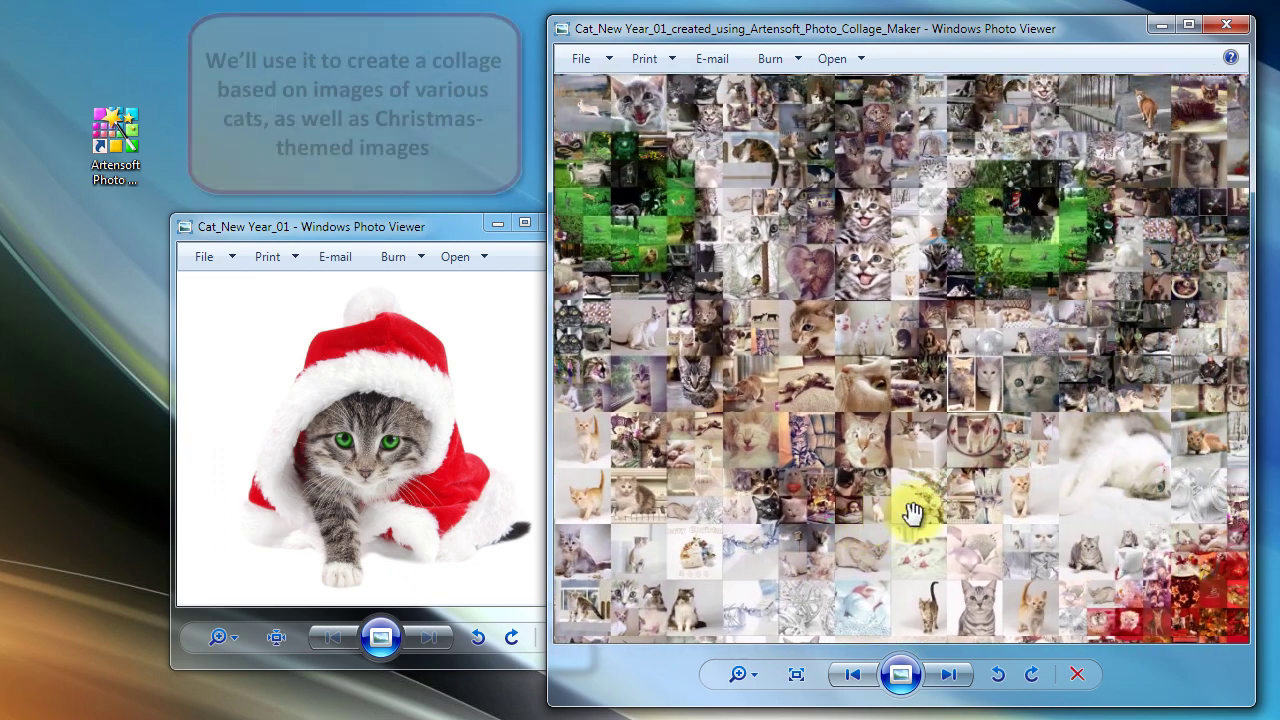
scroll(912, 512, up, 5)
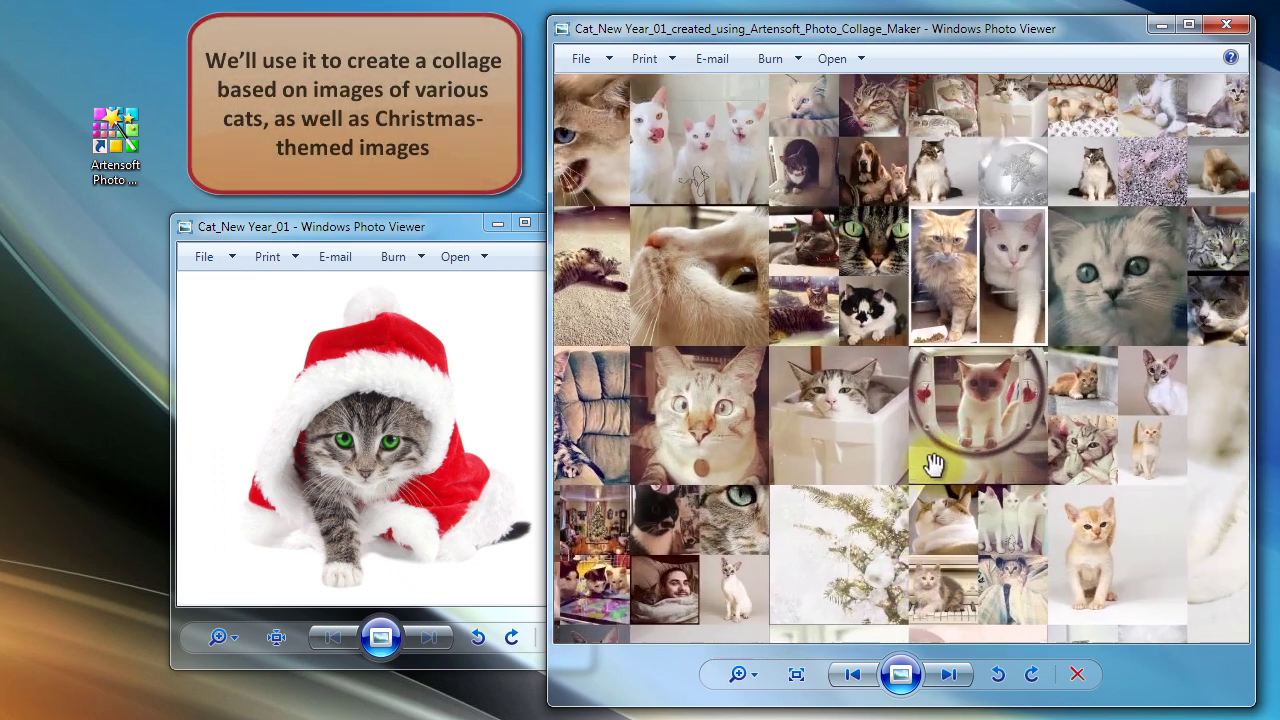
scroll(932, 464, up, 5)
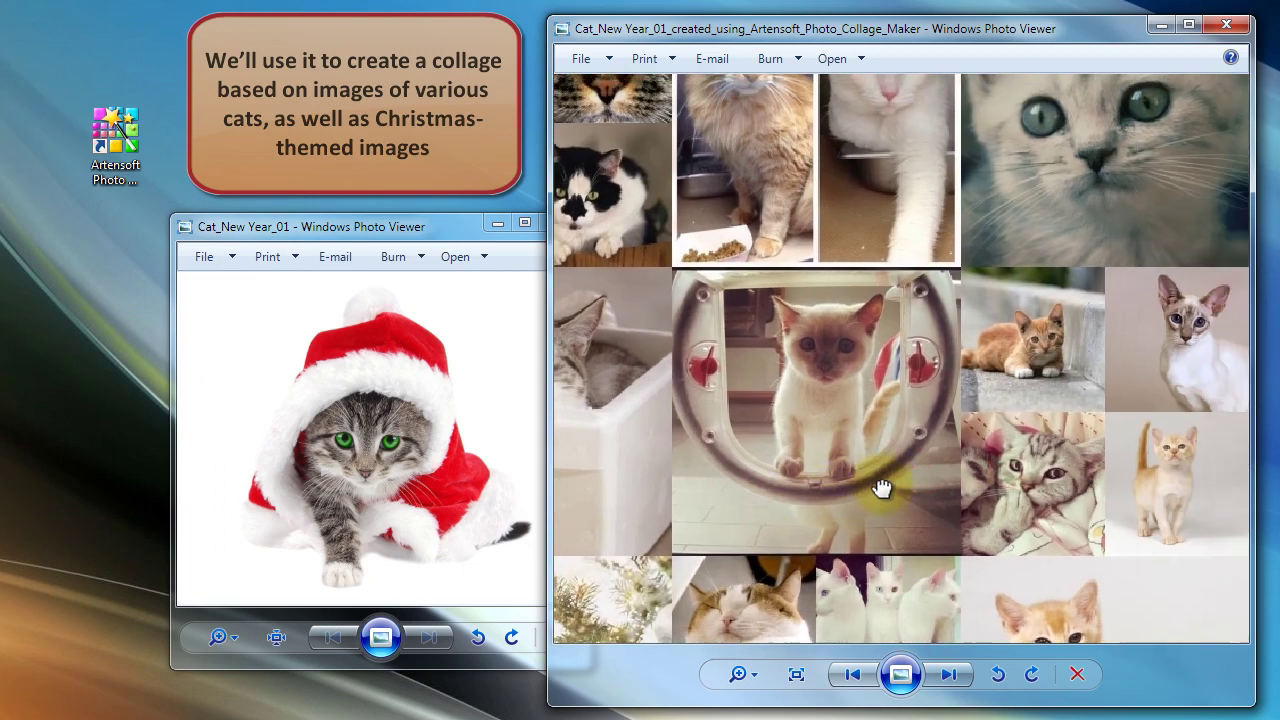
scroll(850, 497, down, 3)
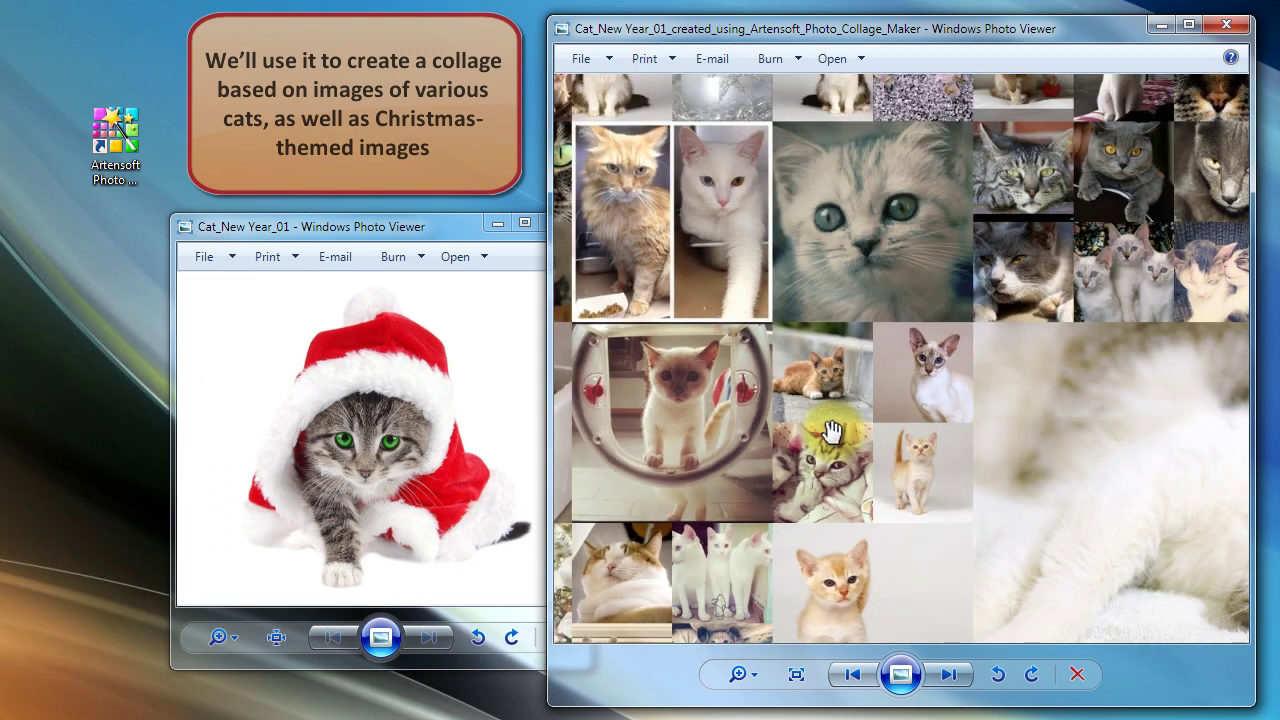
scroll(832, 430, down, 5)
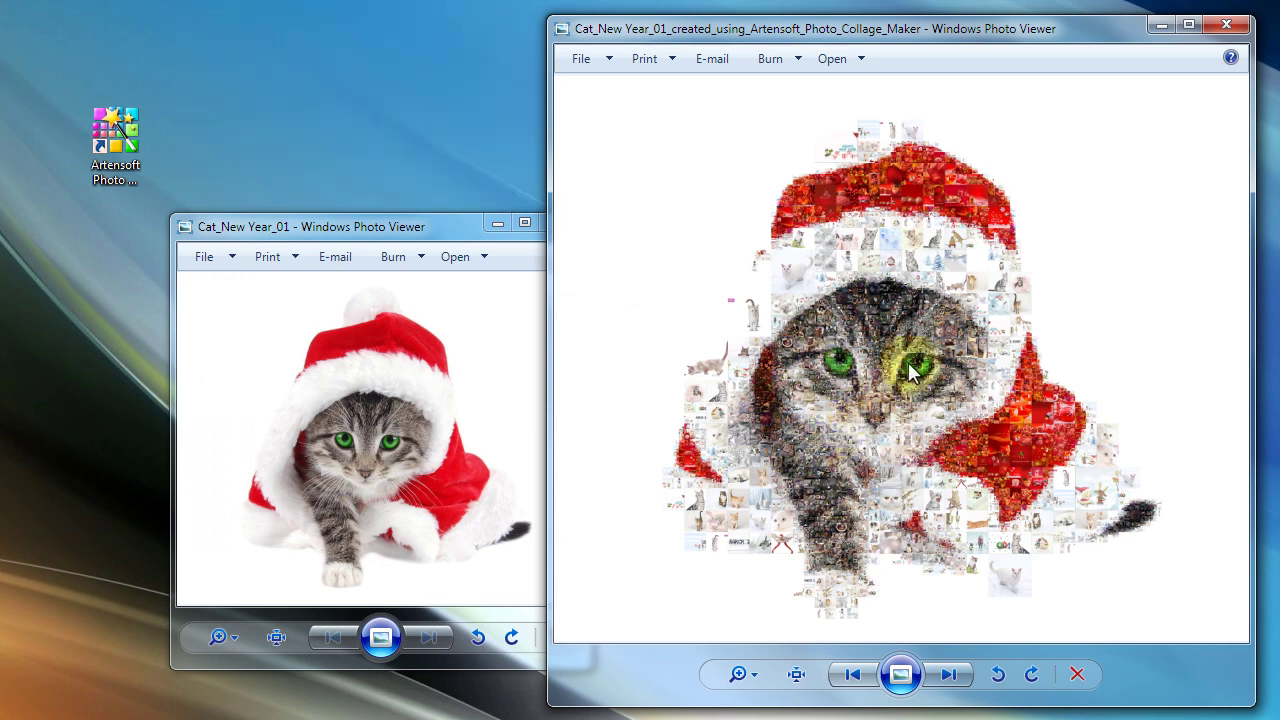
click(1222, 24)
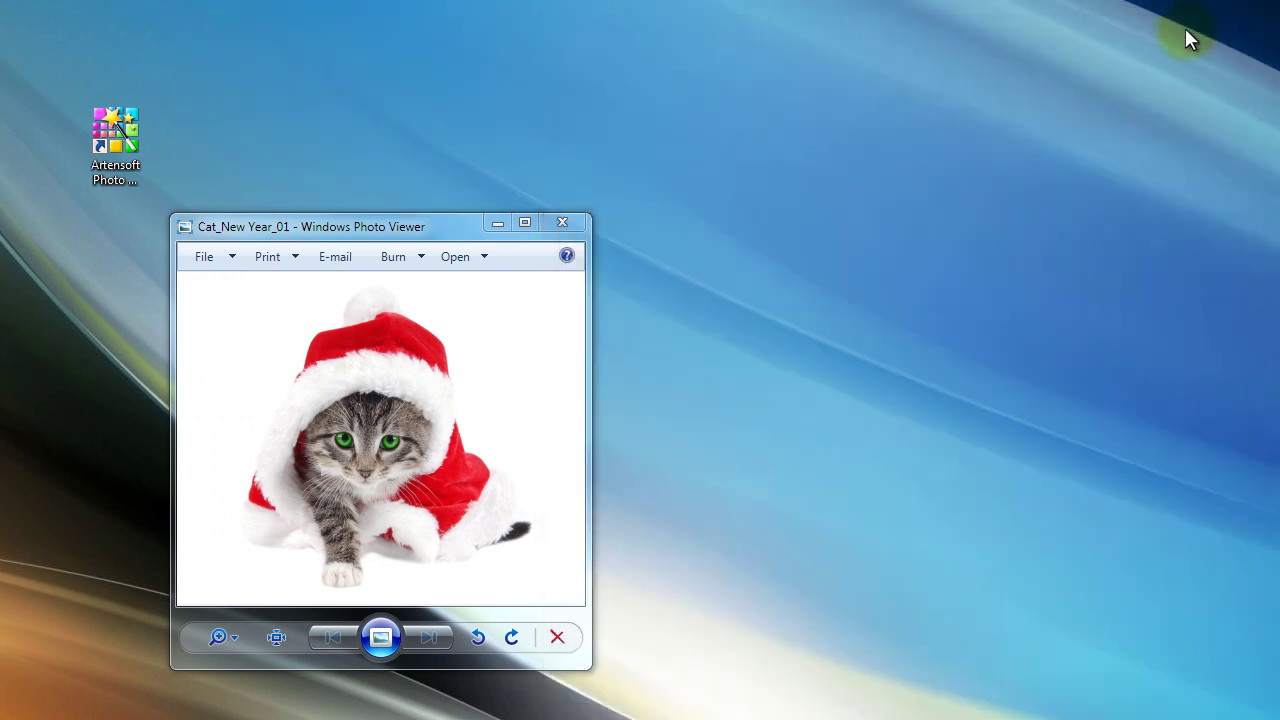
Step: Start Artensoft Photo Collage Maker and load Cat_New Year_01 from the Collage folder as the master image
click(120, 135)
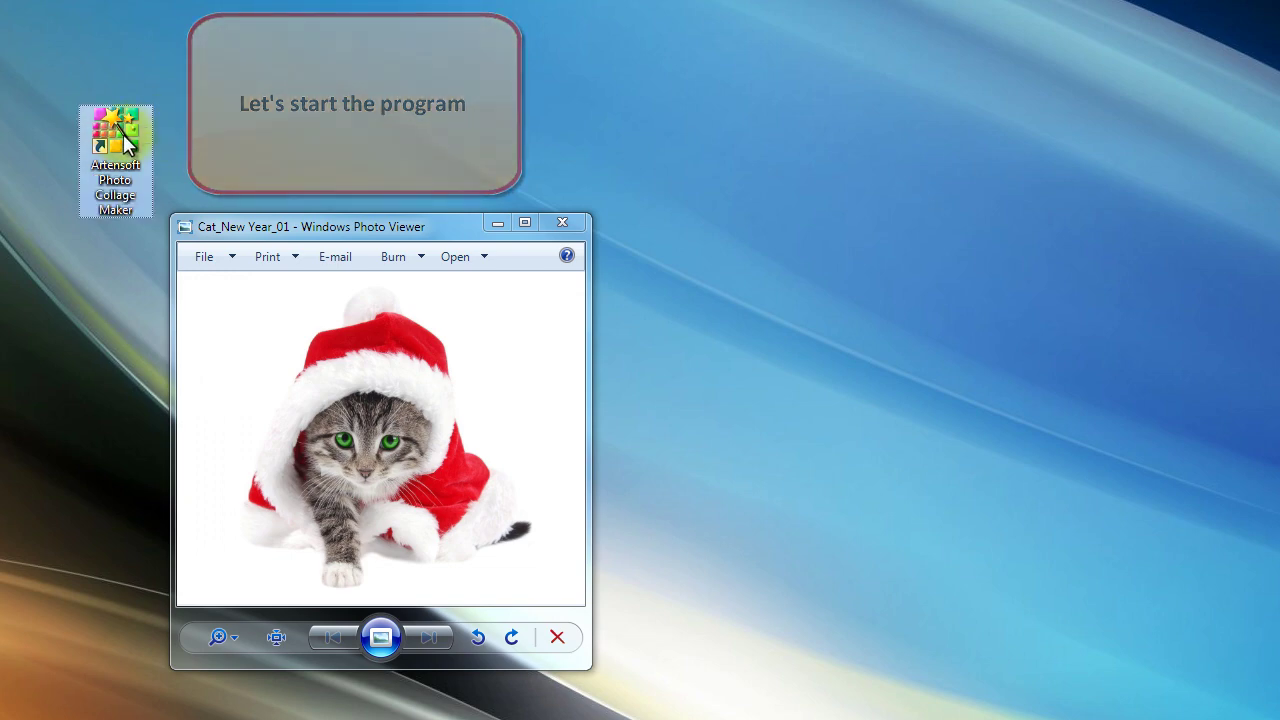
double_click(124, 140)
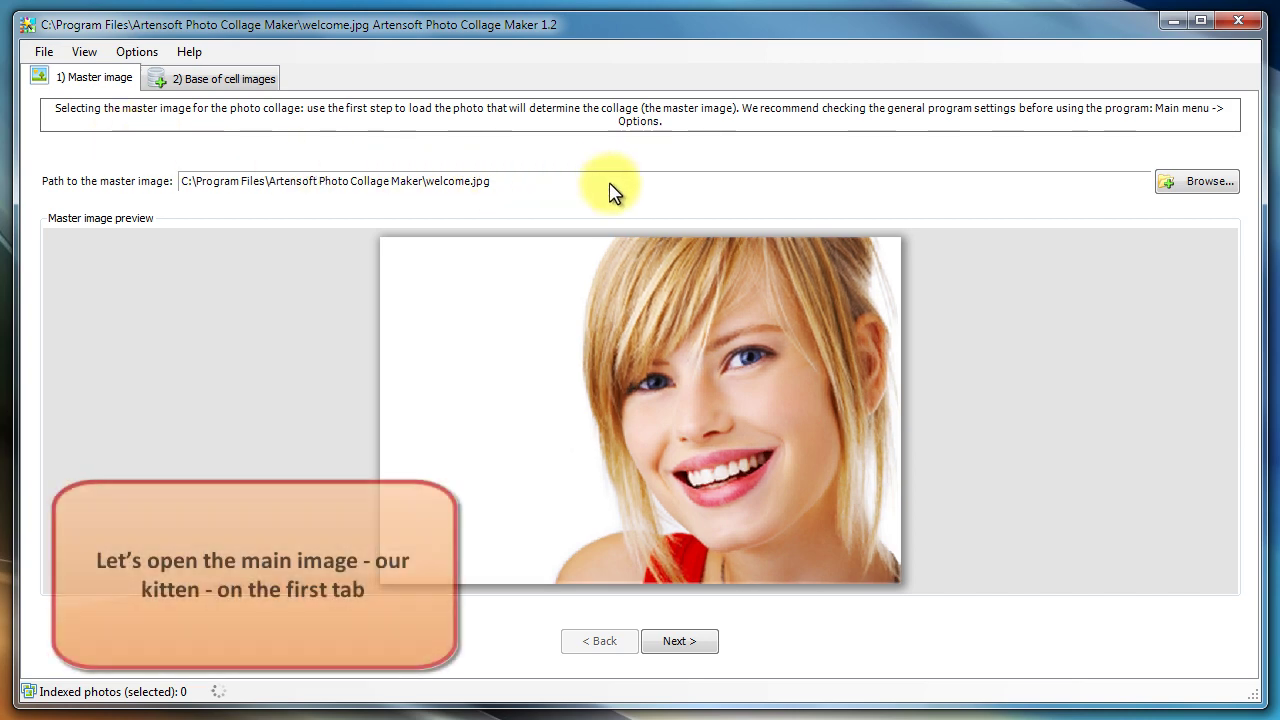
click(1207, 186)
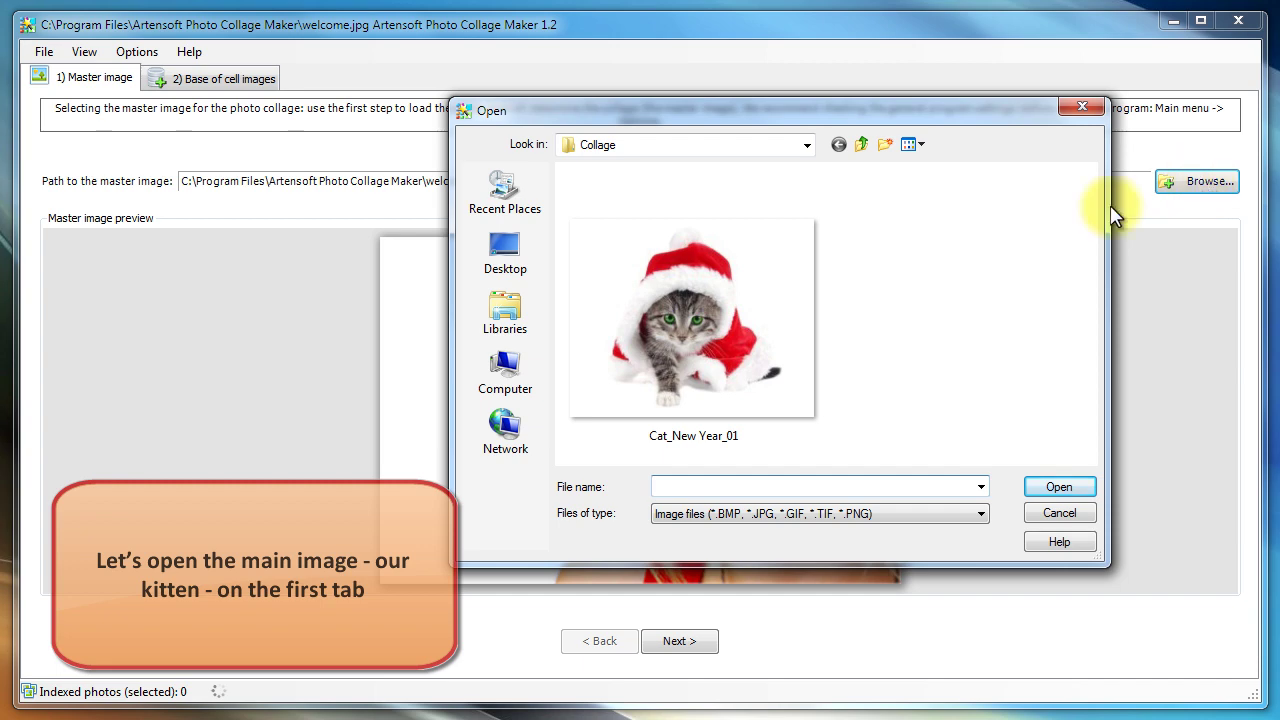
click(733, 312)
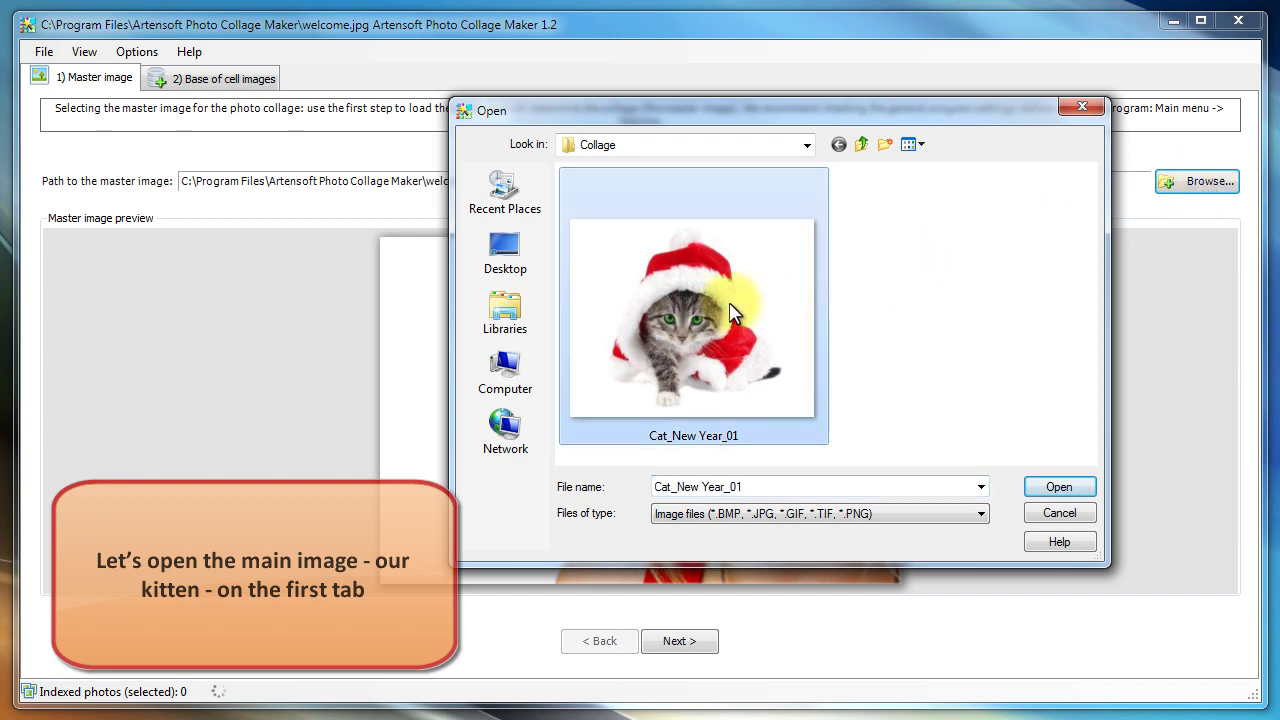
click(1050, 488)
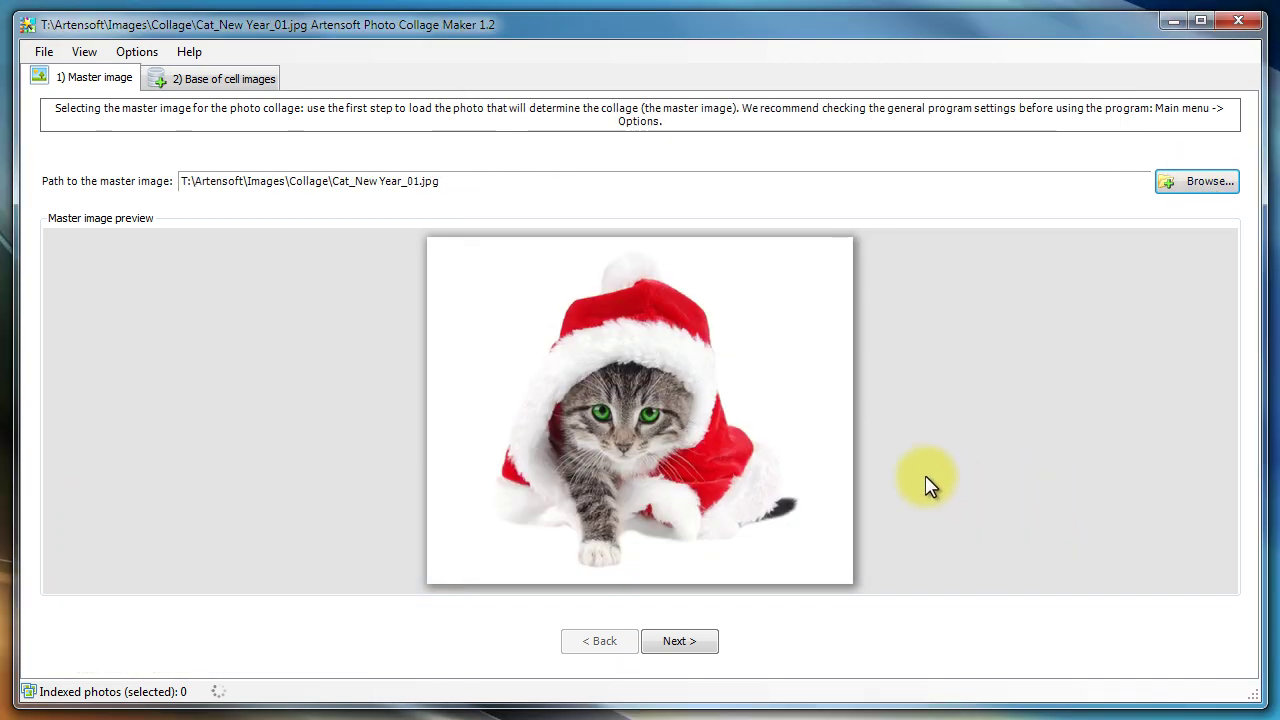
Step: Add the _013_New year_(various background) folder to the cell image database, and include the _011_cats and _010_from_catsofinstagram_com folders in the selection
click(243, 88)
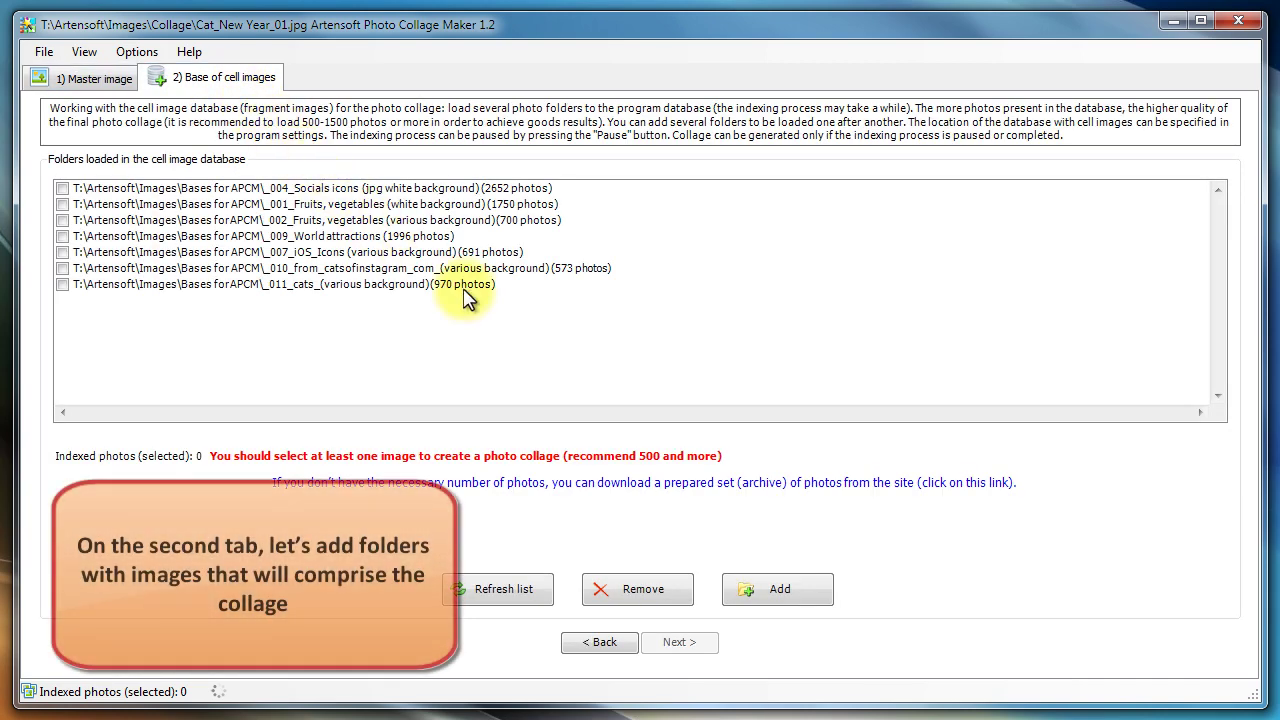
click(776, 591)
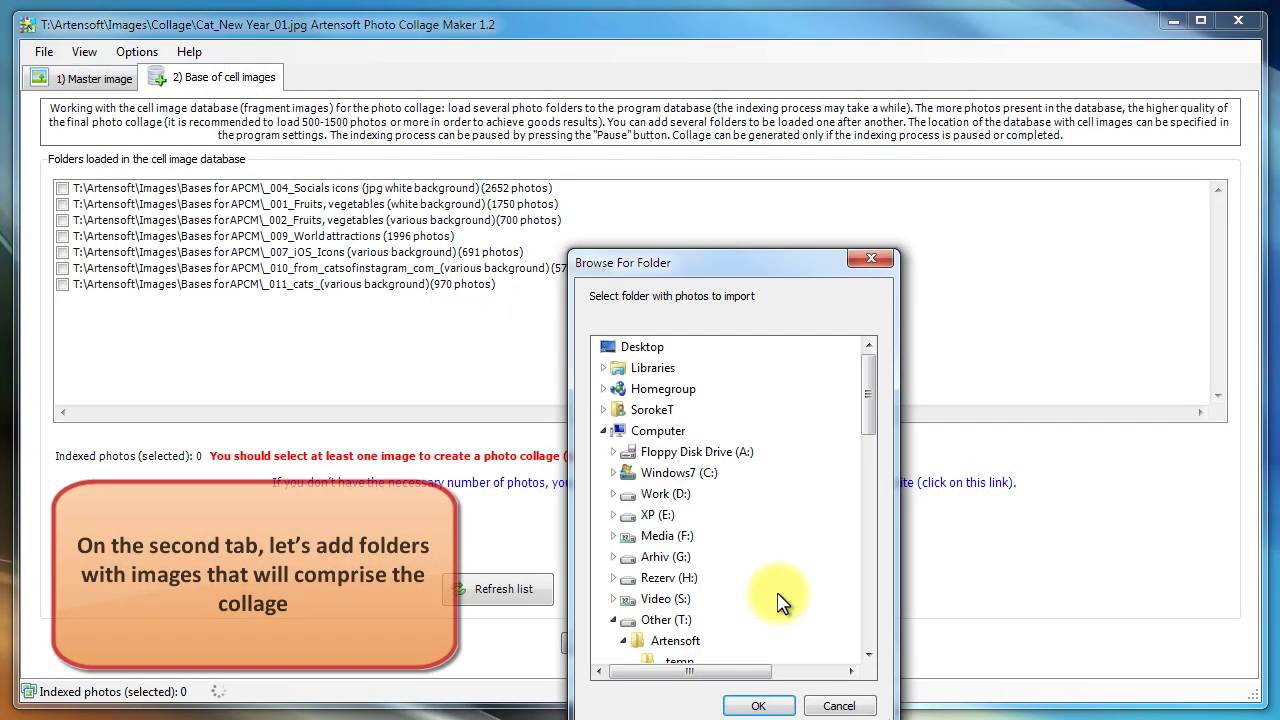
drag(871, 386, 870, 488)
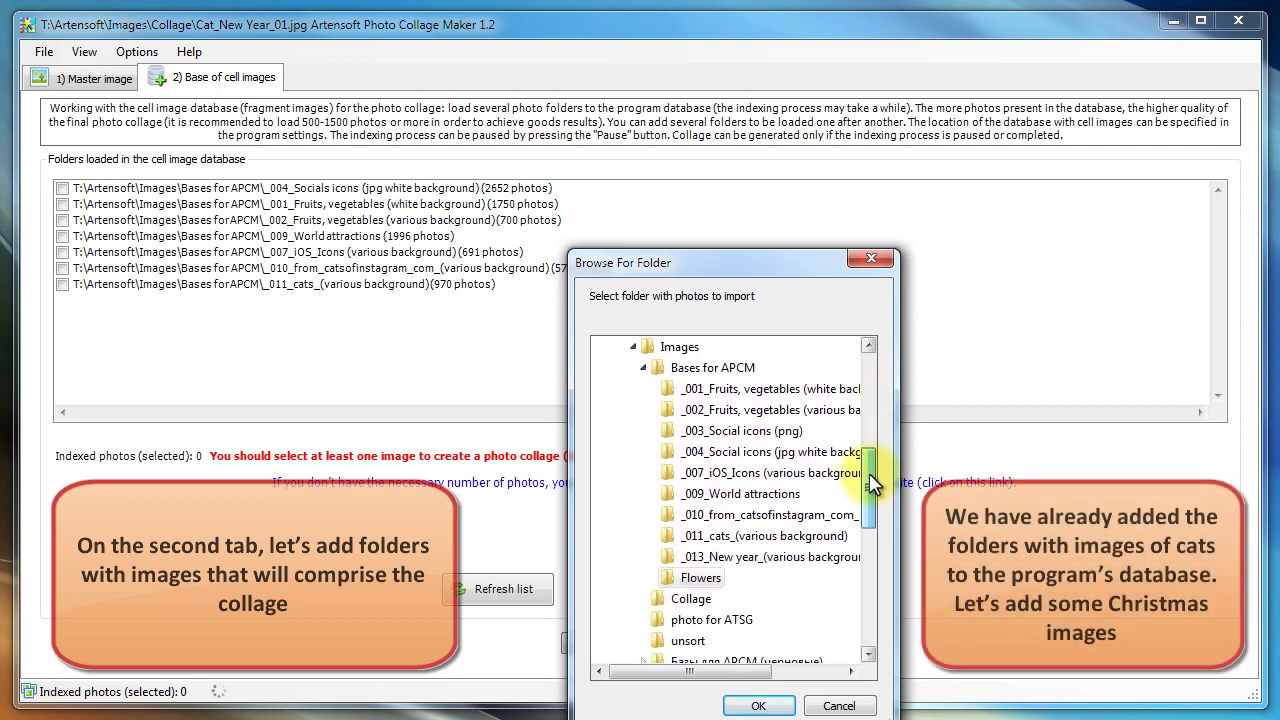
click(757, 563)
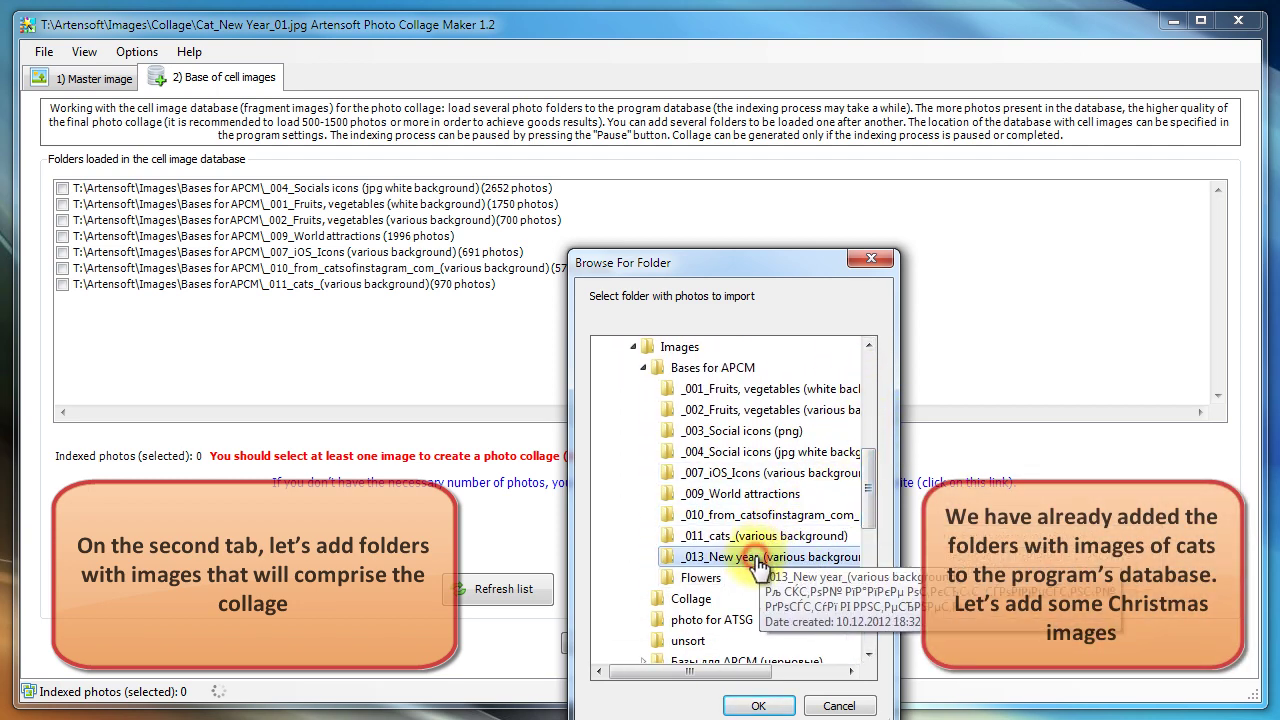
click(759, 707)
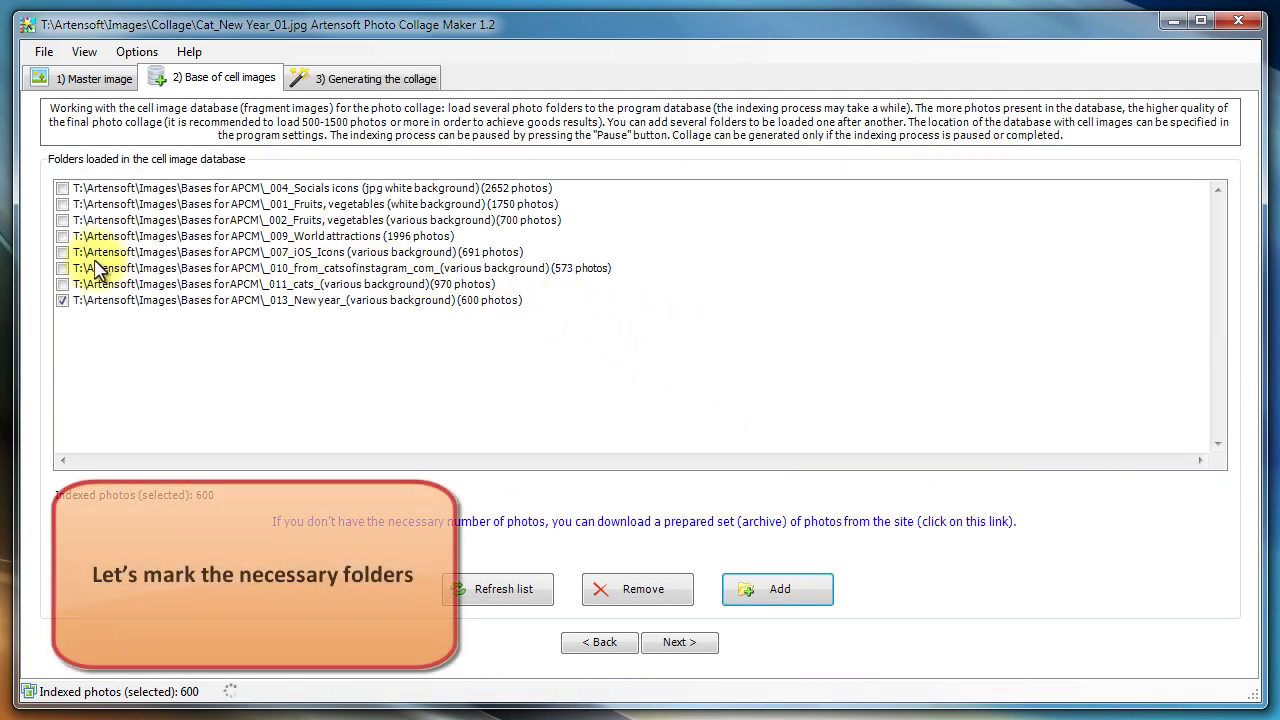
click(62, 285)
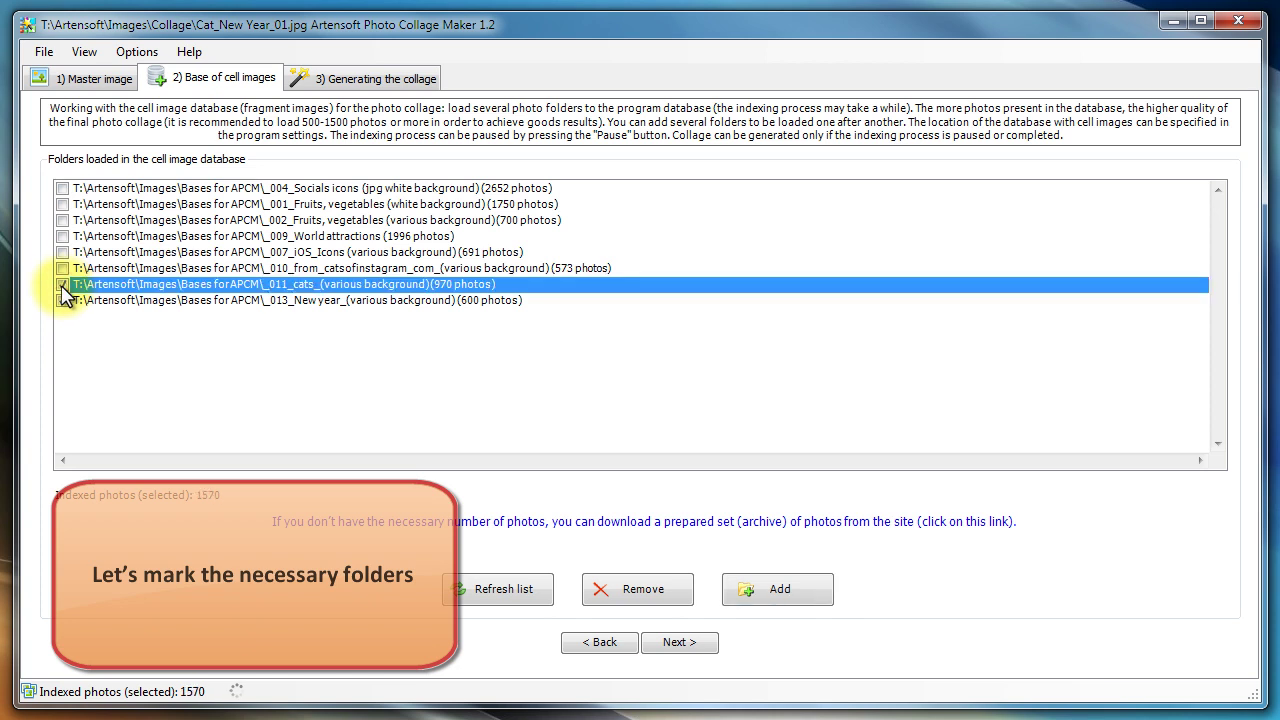
click(62, 268)
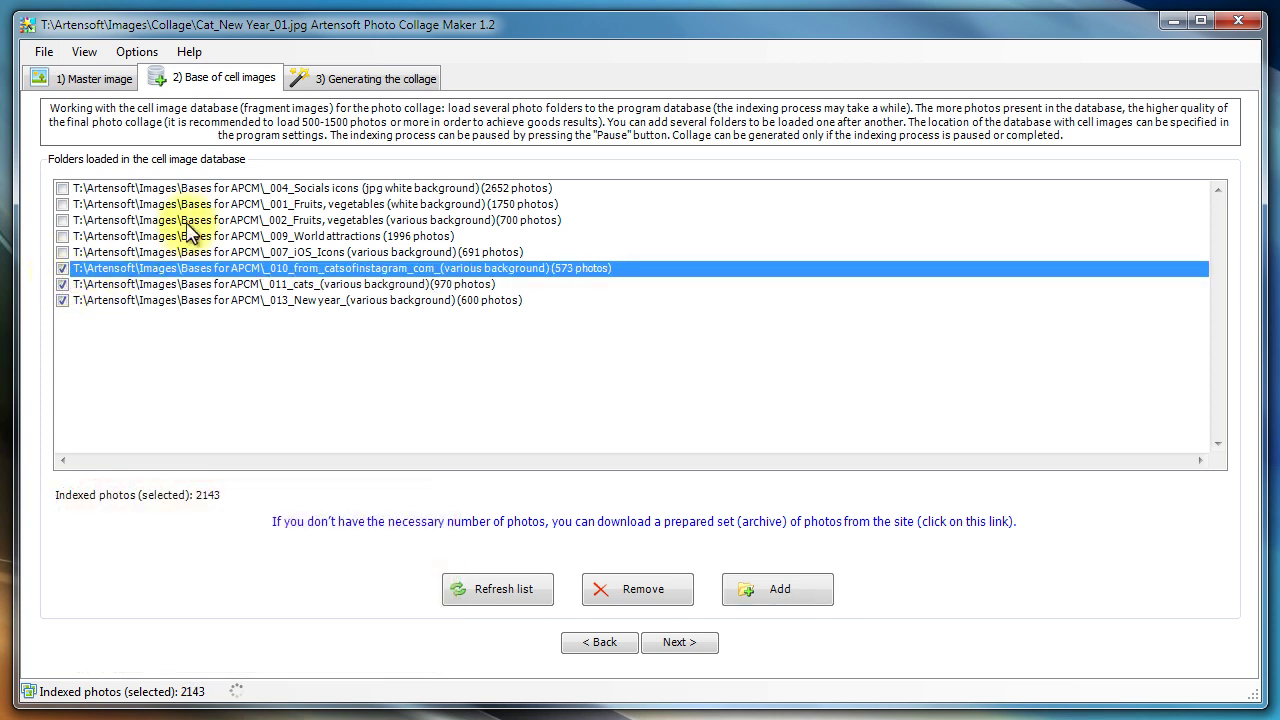
Step: Review the additional collage settings from nesting levels to fill-in field without changing them, and generate the photo collage with the default values
click(350, 80)
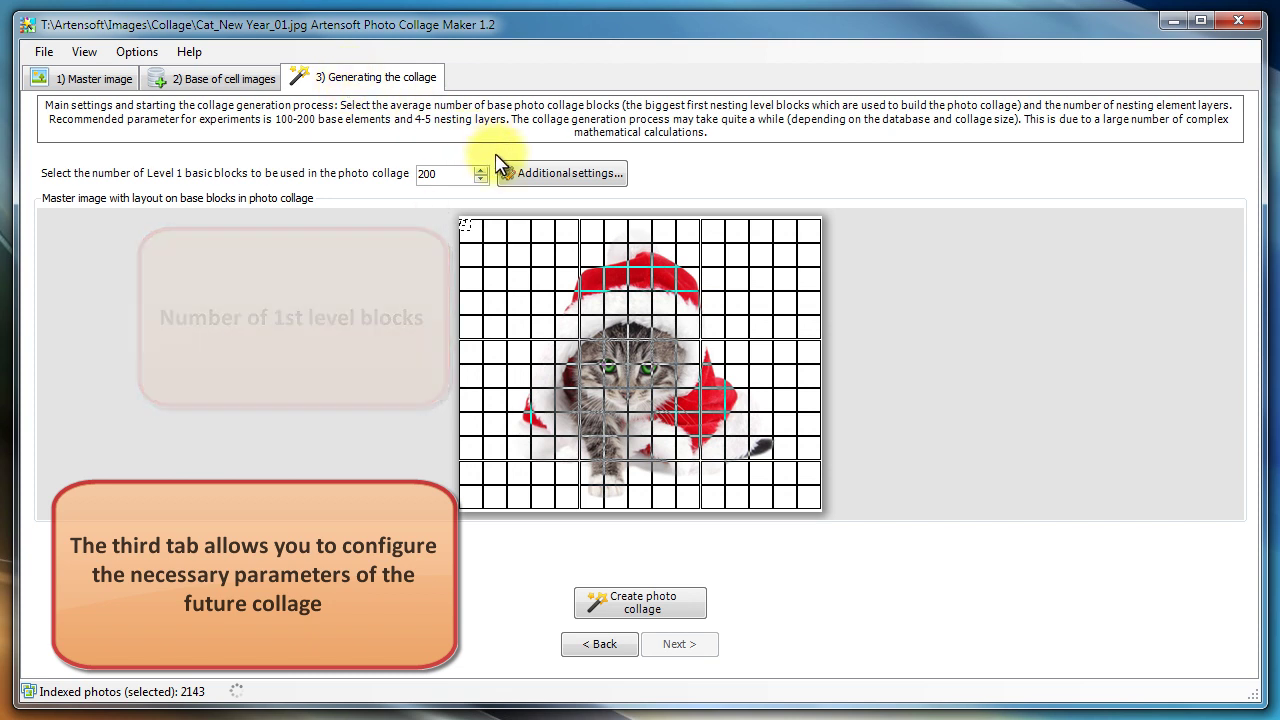
click(530, 176)
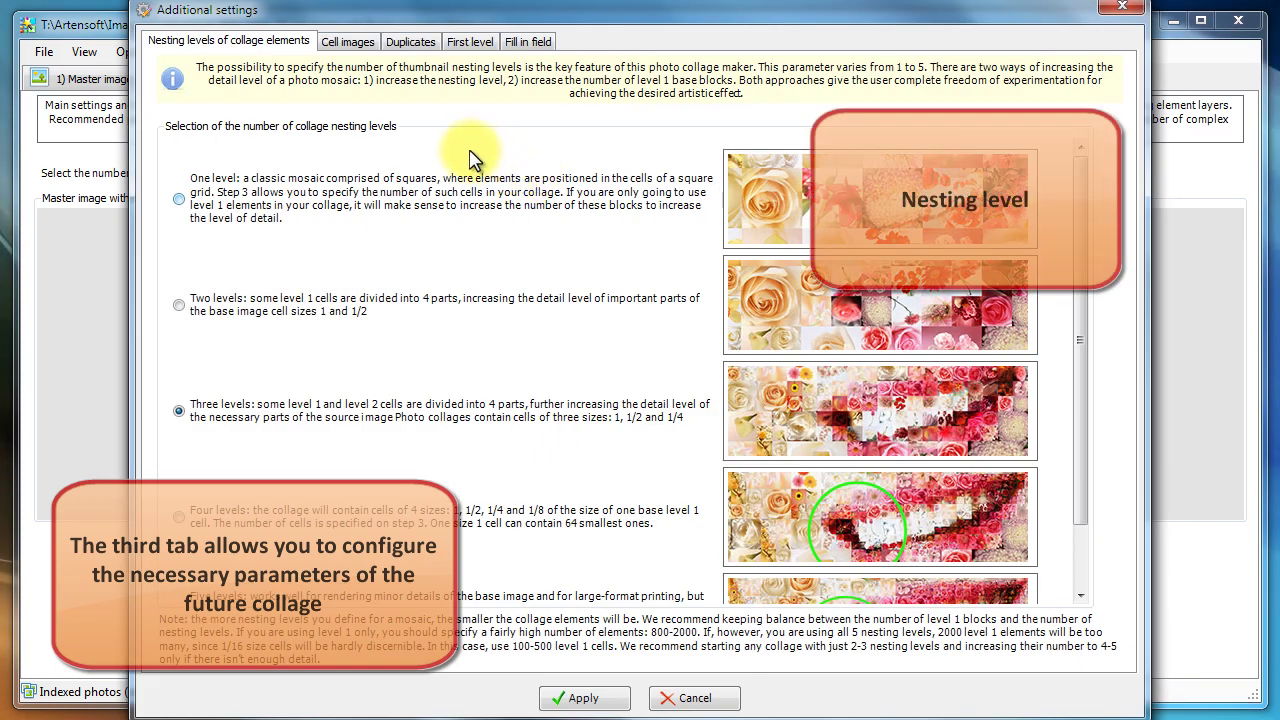
click(362, 48)
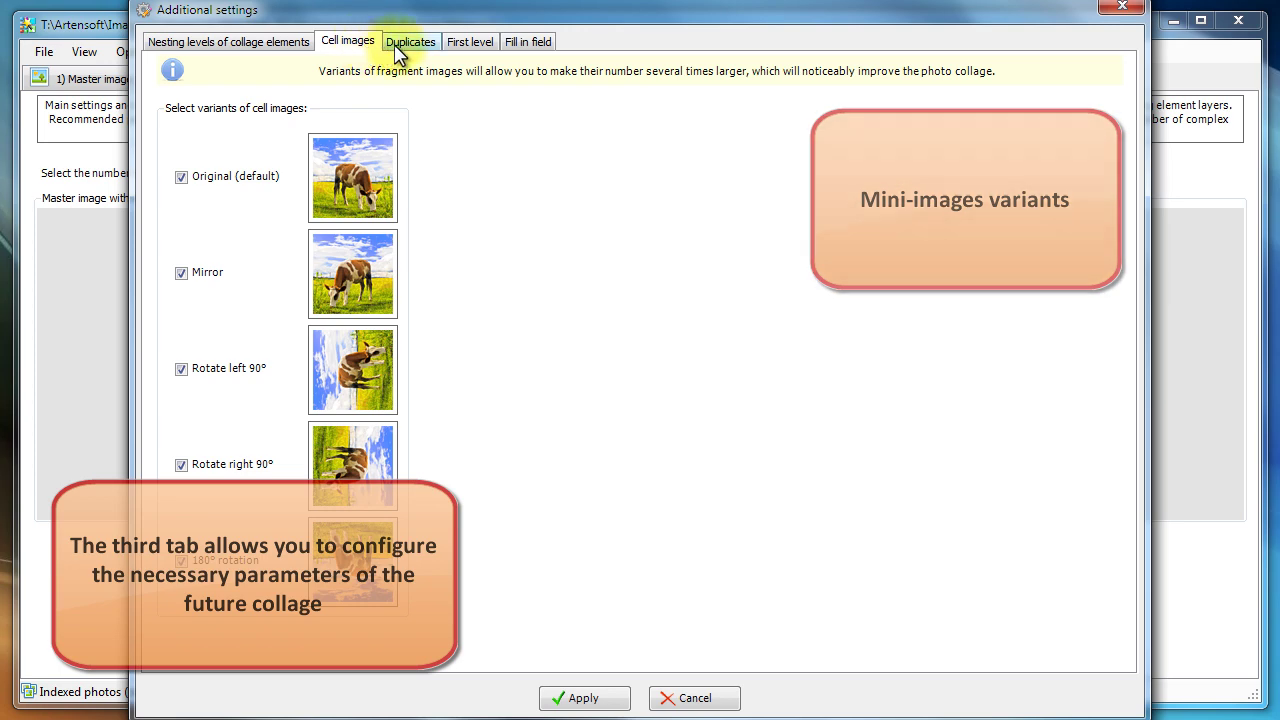
click(420, 45)
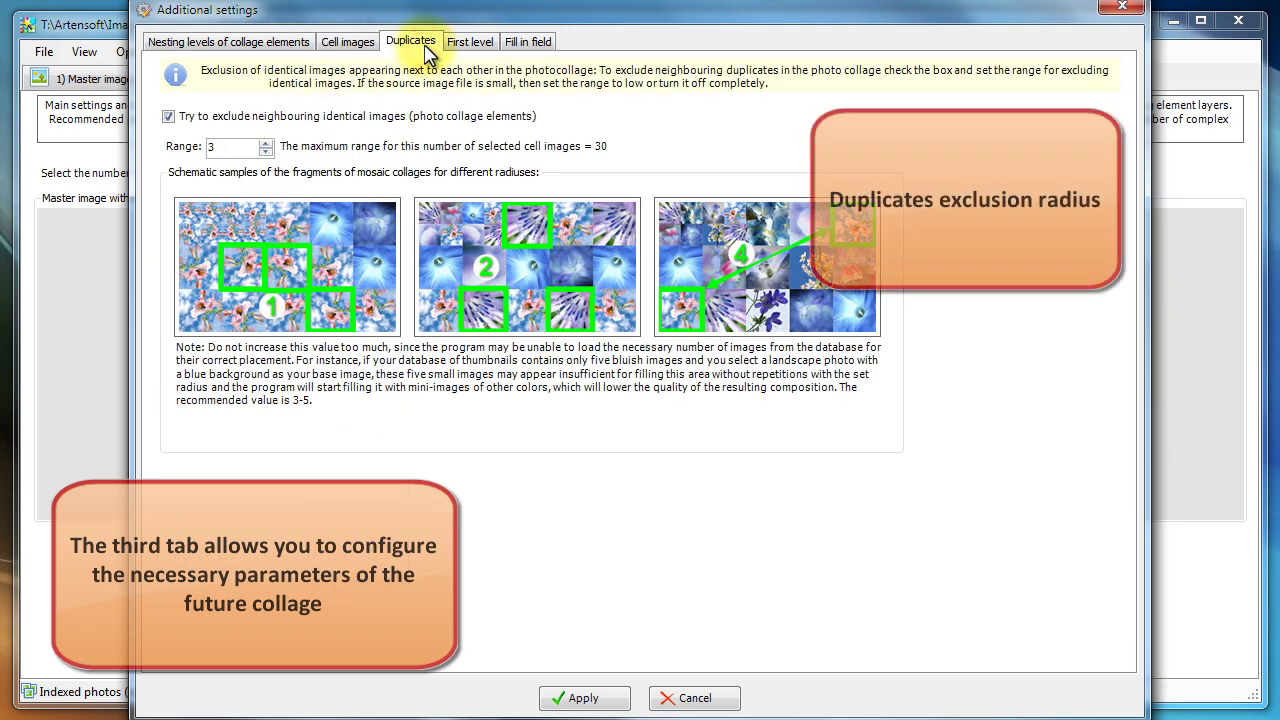
click(472, 44)
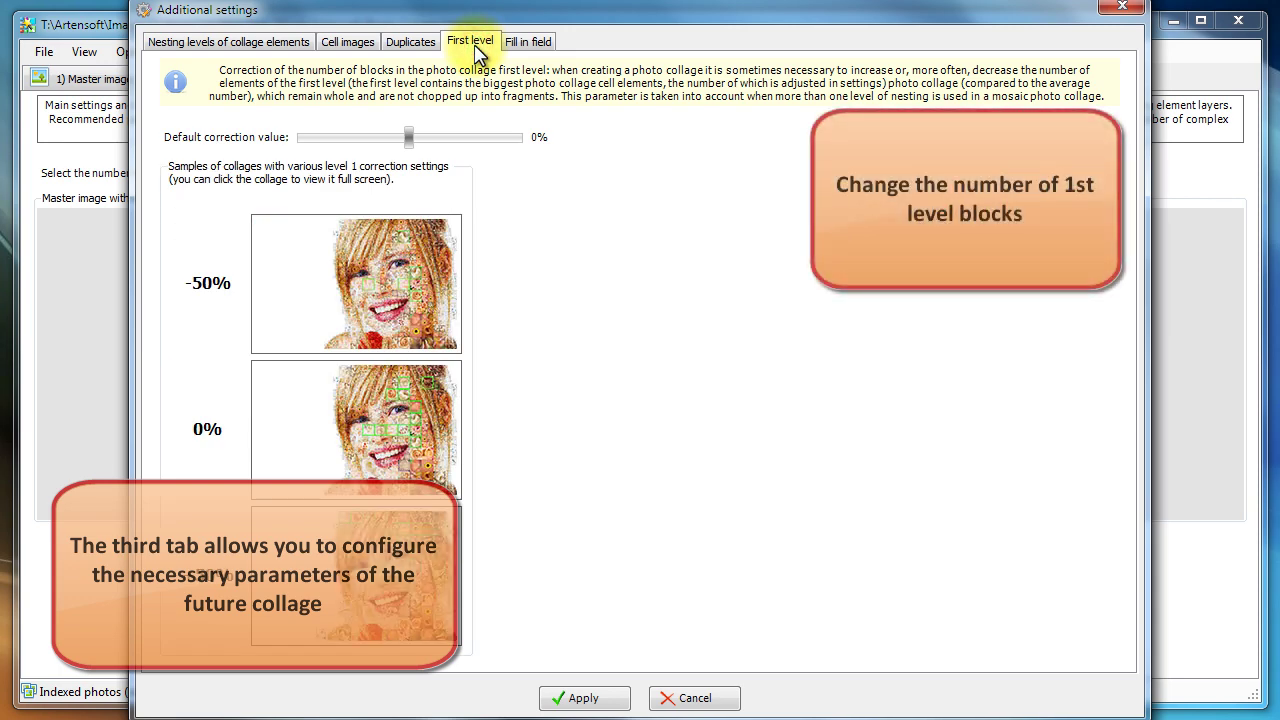
click(530, 44)
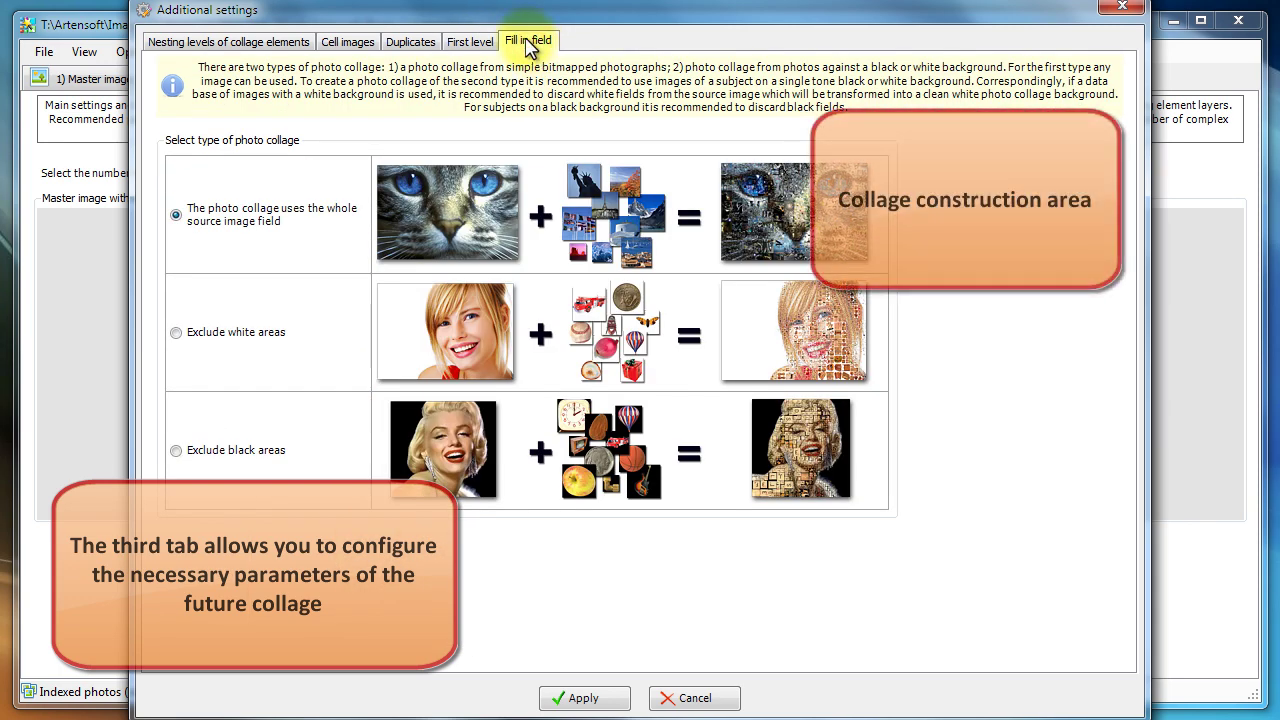
click(1122, 10)
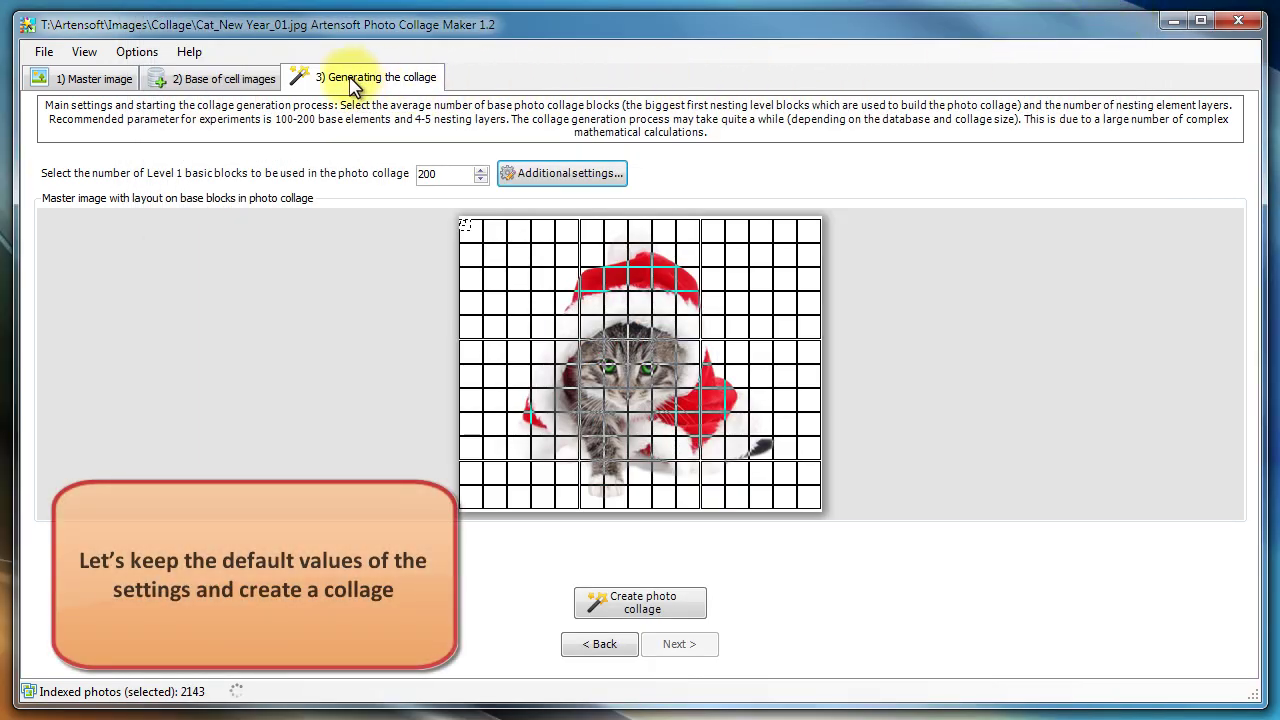
click(622, 606)
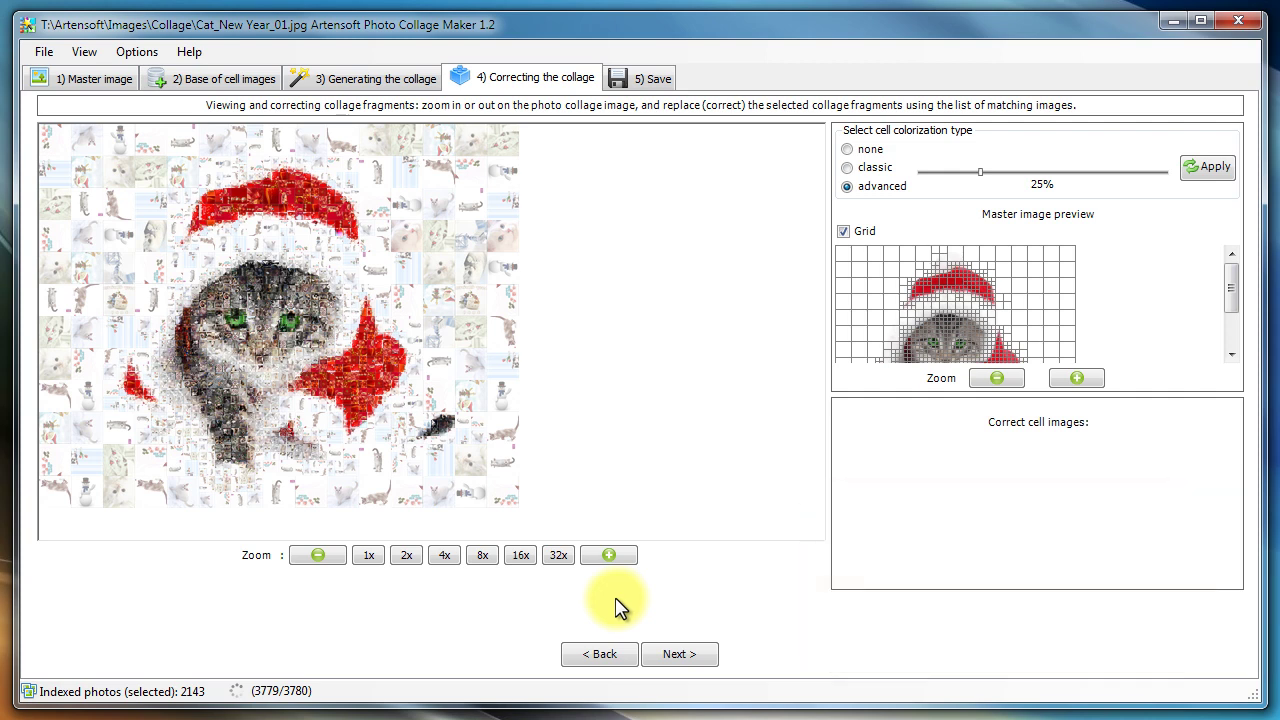
Step: Set the number of Level 1 basic blocks to 230 and choose four nesting levels for the collage elements
click(342, 82)
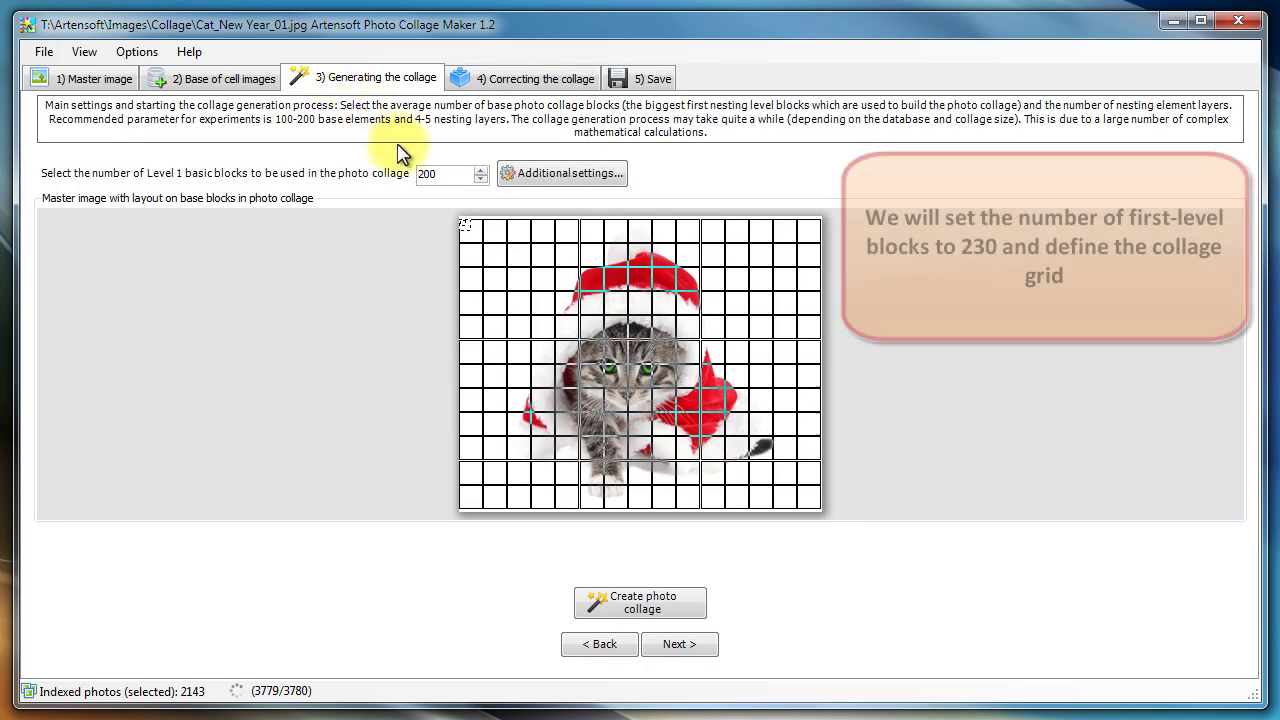
drag(441, 174, 320, 166)
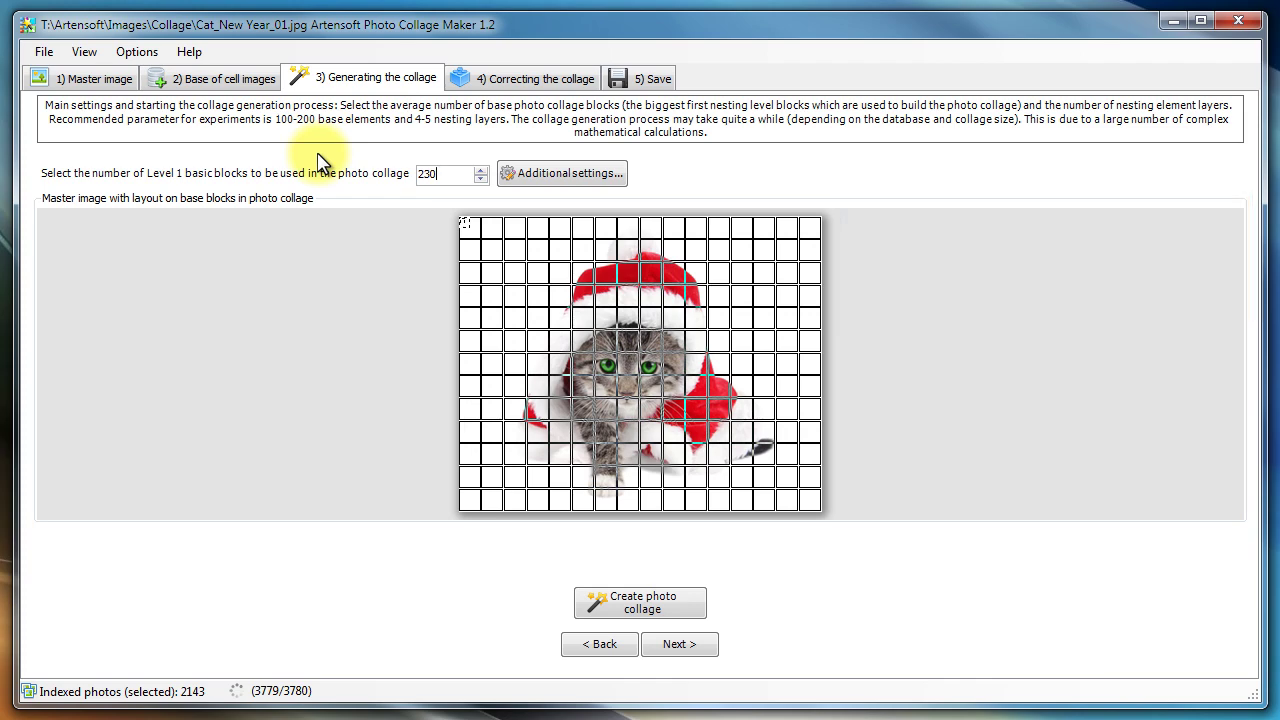
click(545, 174)
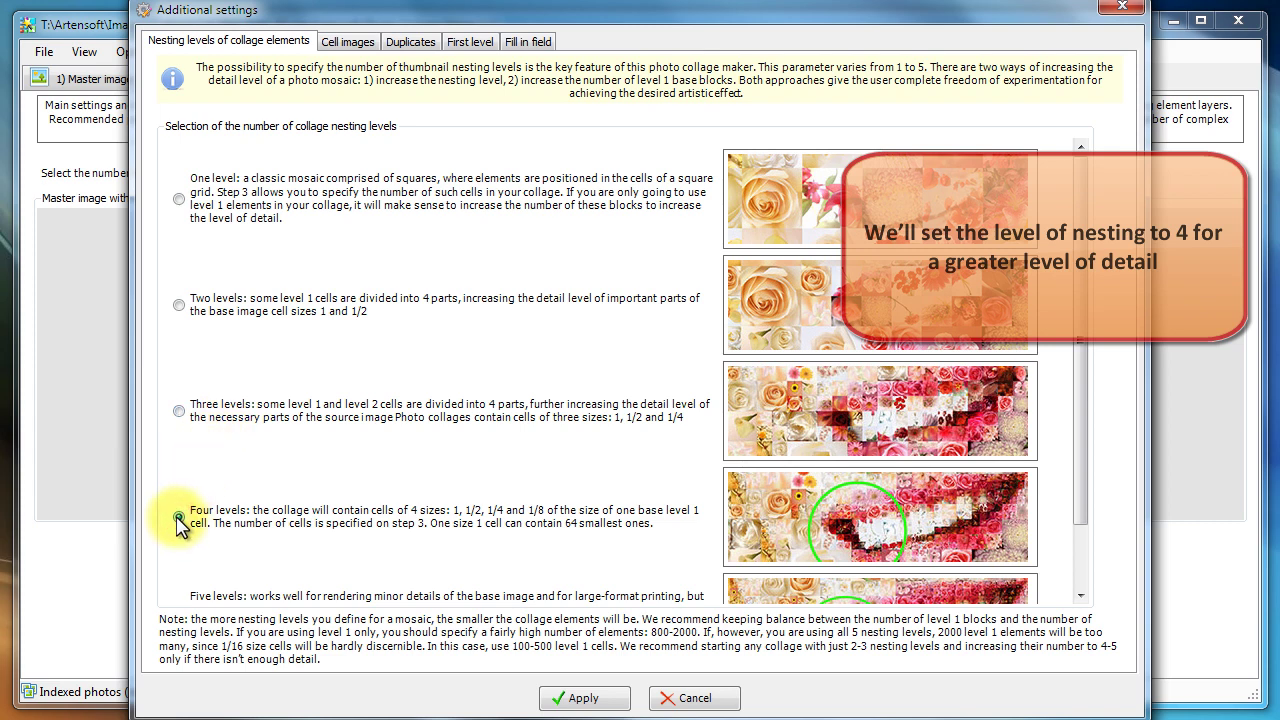
Step: Restrict the cell image variants to Original and Mirror by excluding all rotations, and set the range for excluding neighbouring duplicates to 15
click(350, 44)
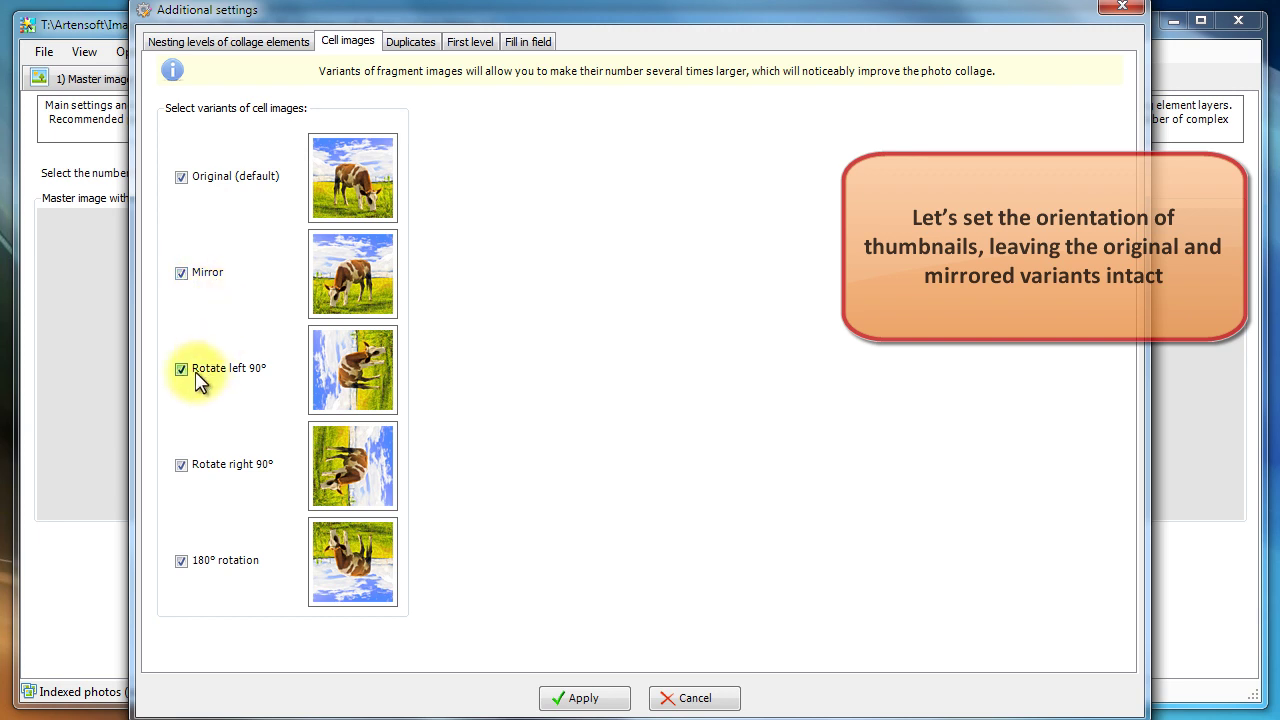
click(197, 562)
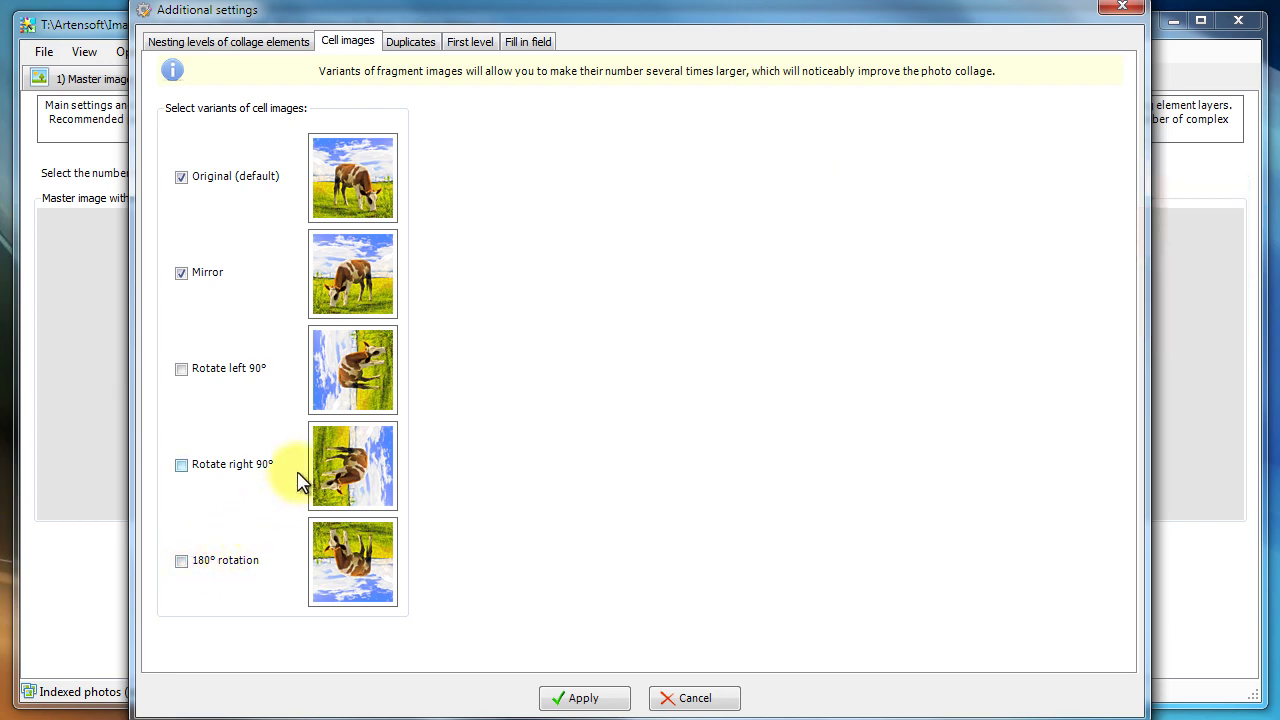
click(416, 43)
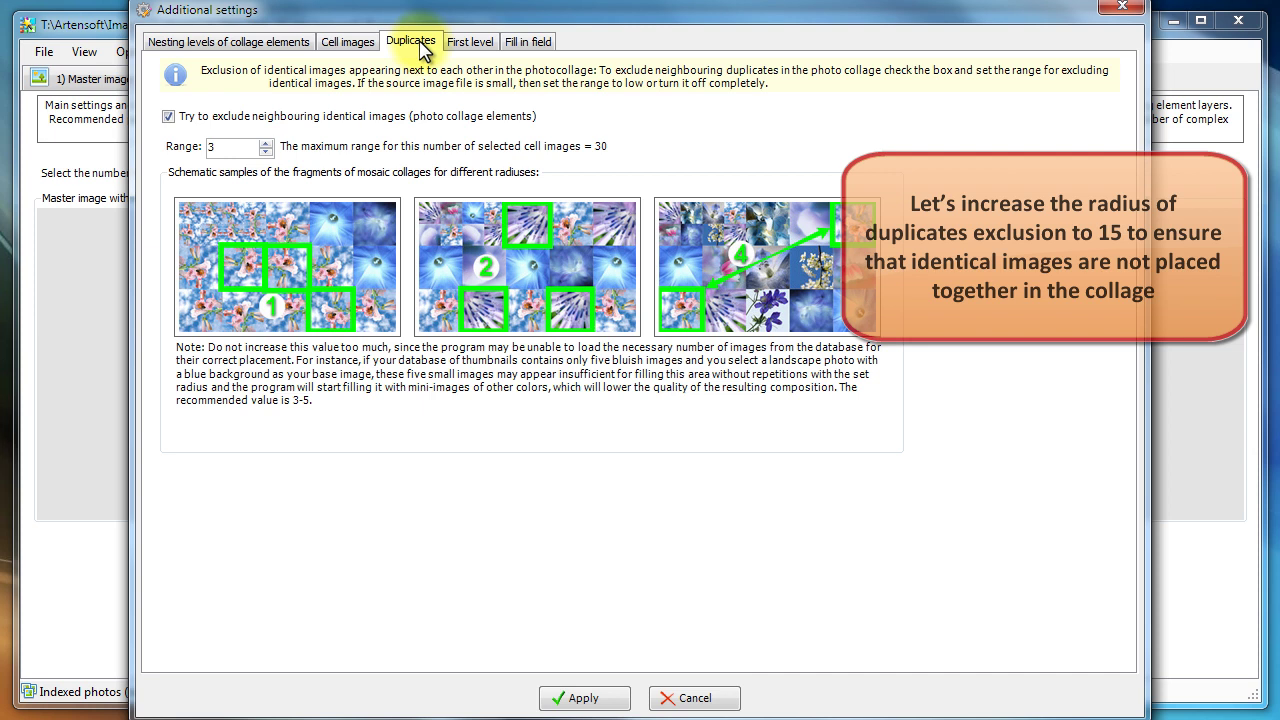
double_click(220, 148)
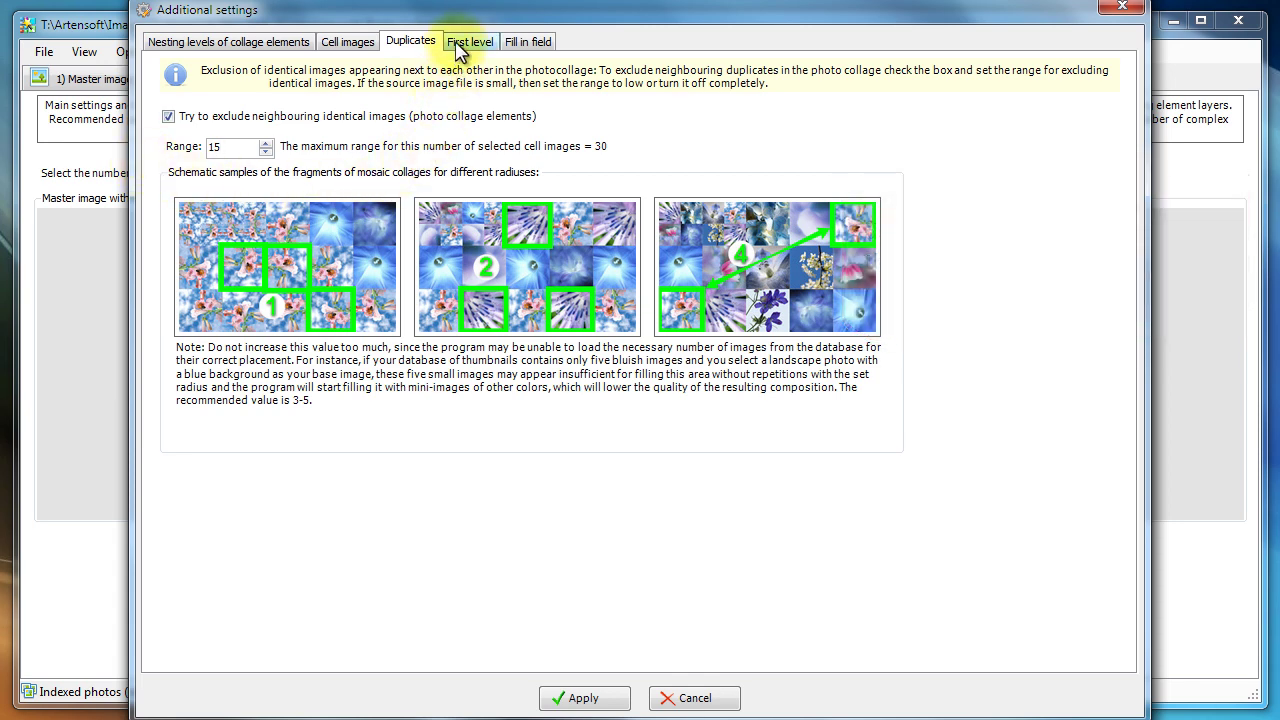
Step: Set the default correction value for the number of first-level collage blocks to -70%
click(460, 50)
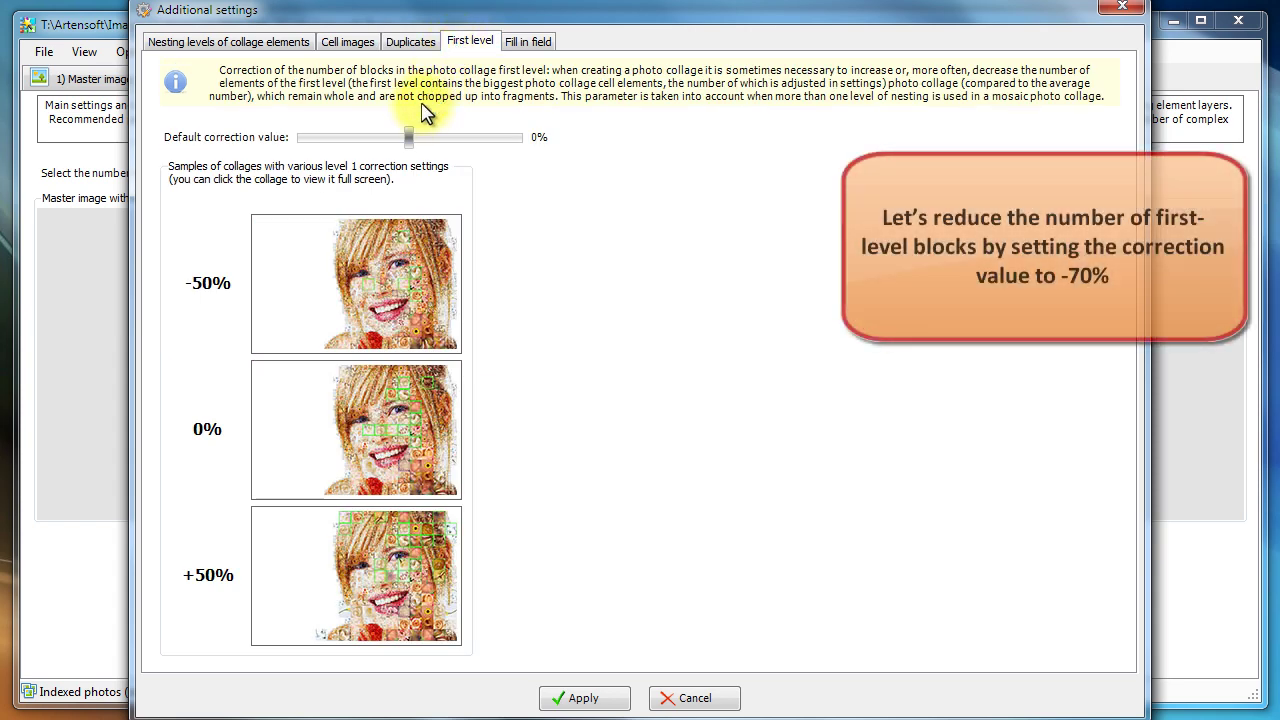
drag(409, 135, 339, 136)
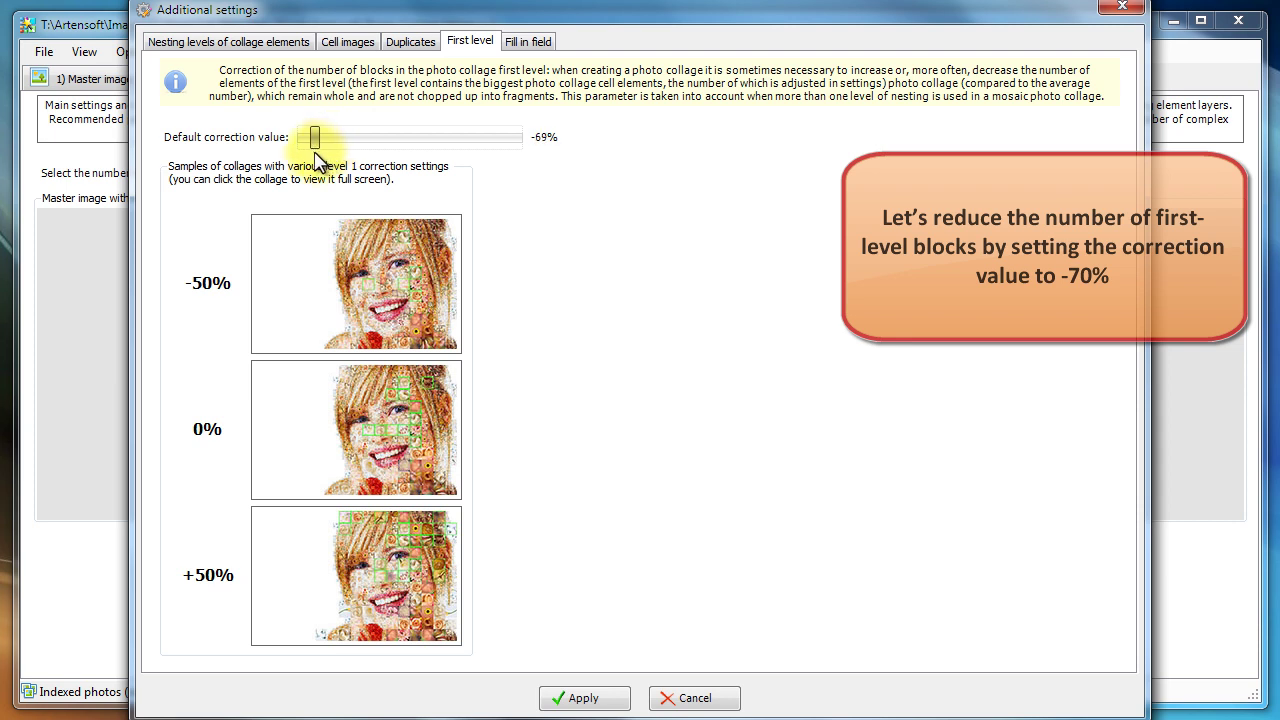
drag(314, 163, 318, 165)
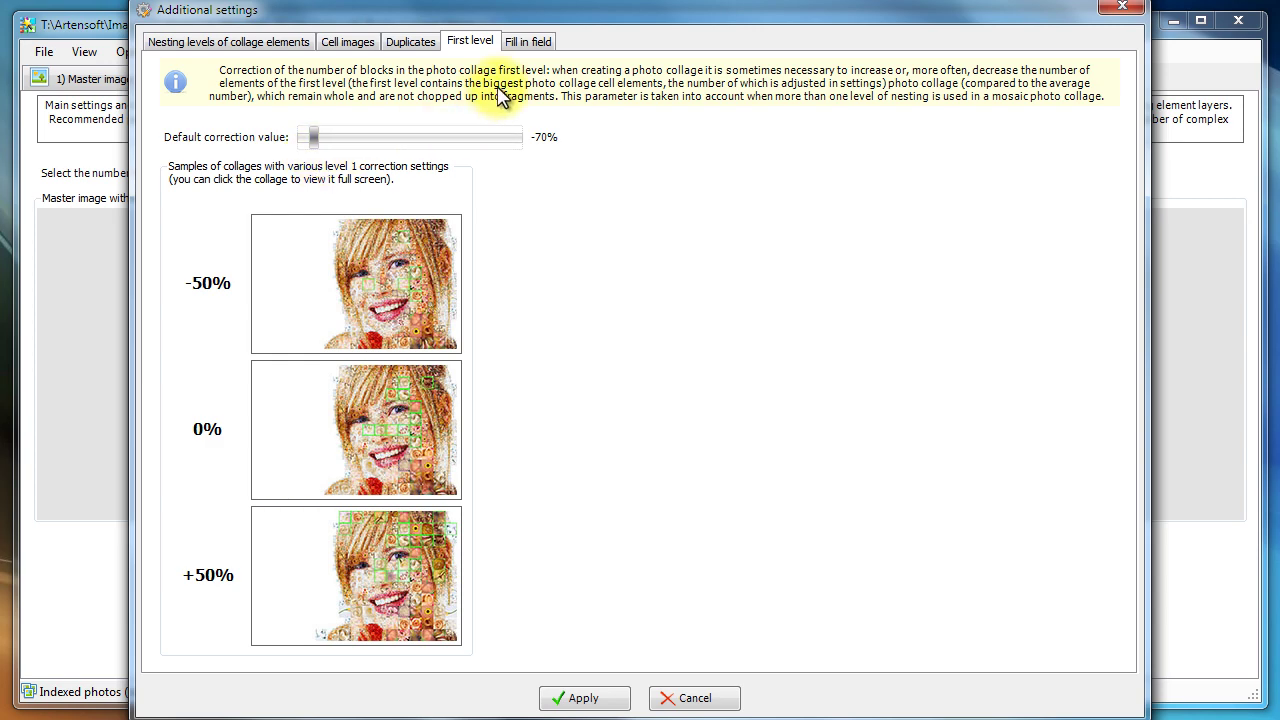
Step: Set the collage's fill-in field to exclude white areas, and generate the photo collage with the applied settings
click(533, 42)
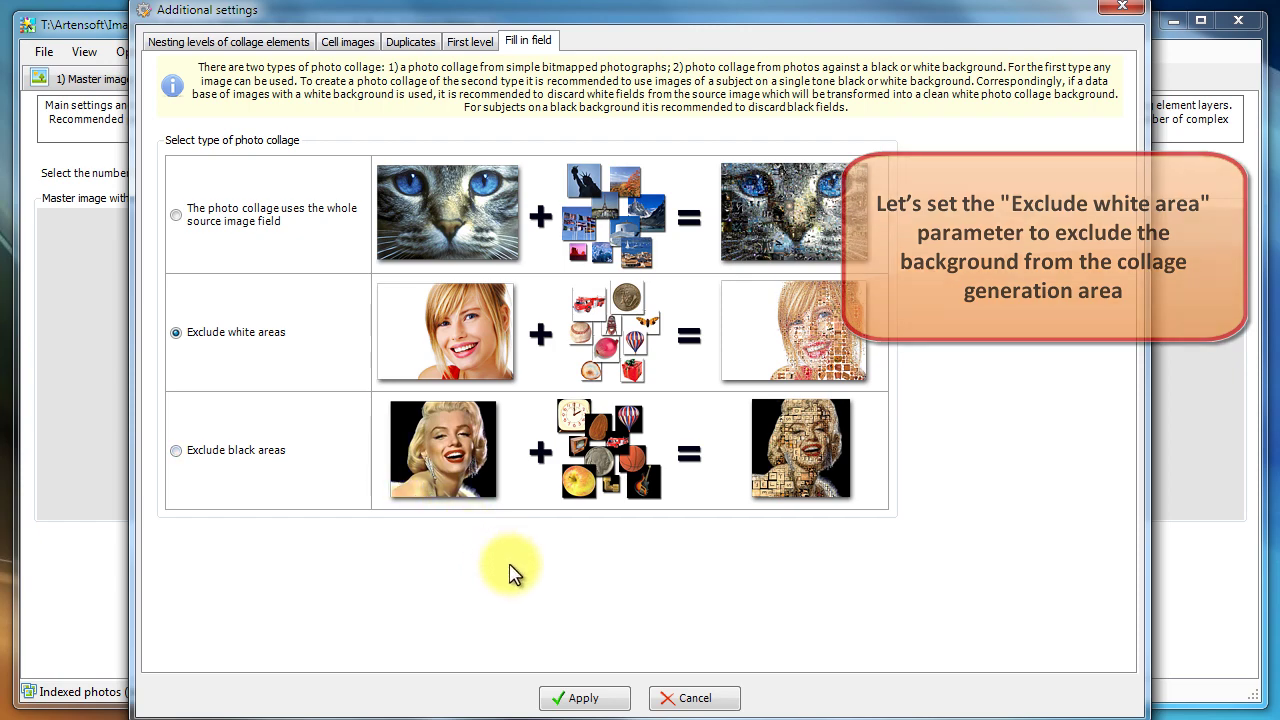
click(584, 700)
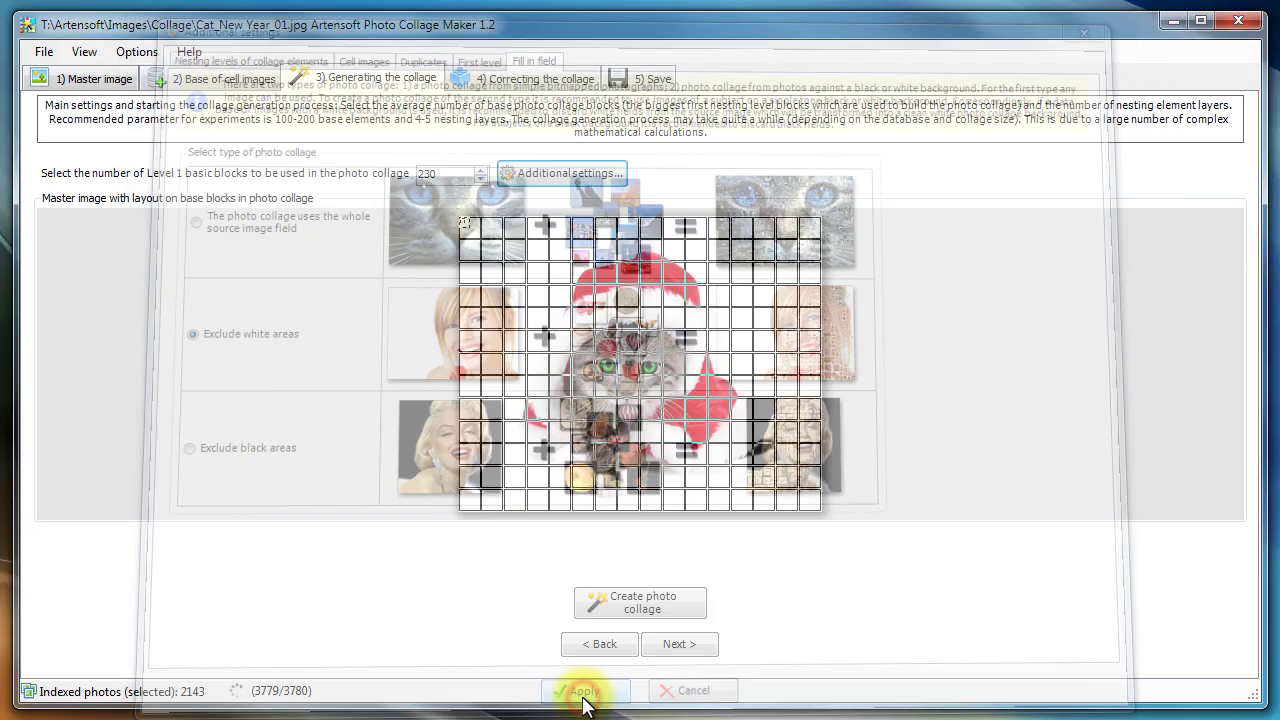
click(607, 605)
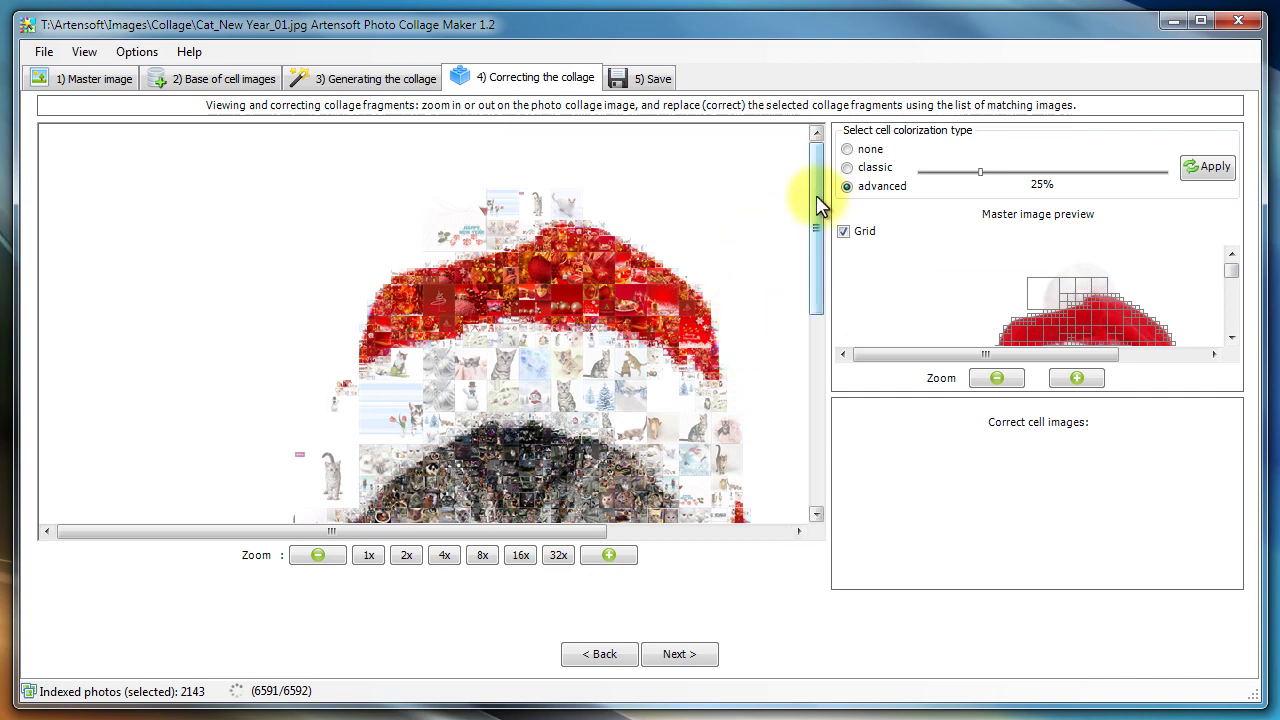
Step: Try two tabby kitten variants for a cell below the green eye in the collage, and put back the pale kitten portrait
drag(818, 205, 815, 285)
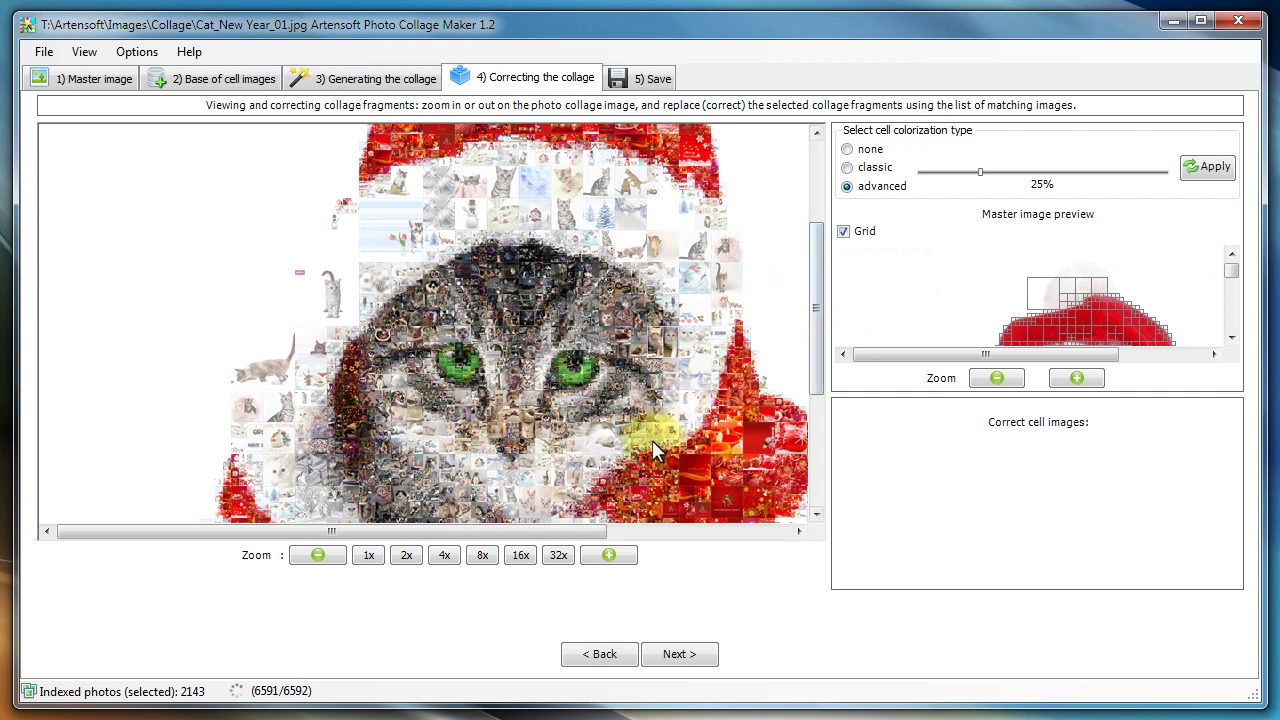
click(612, 555)
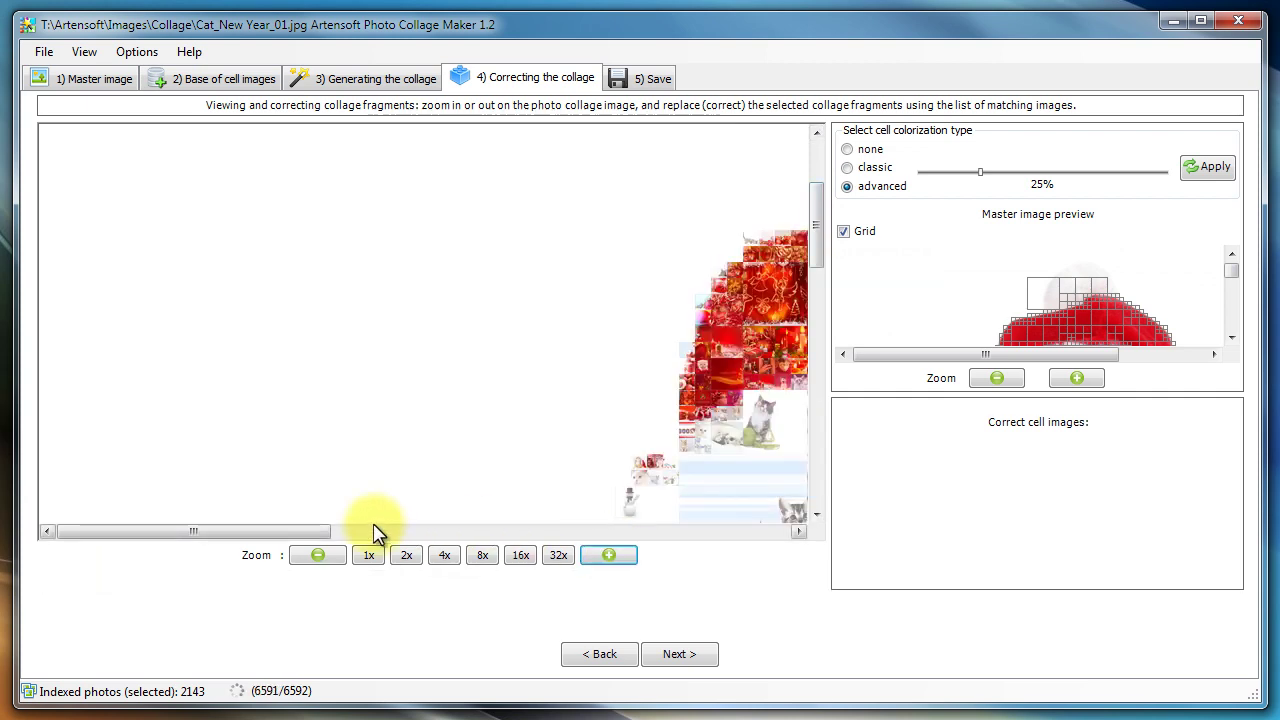
drag(200, 531, 393, 540)
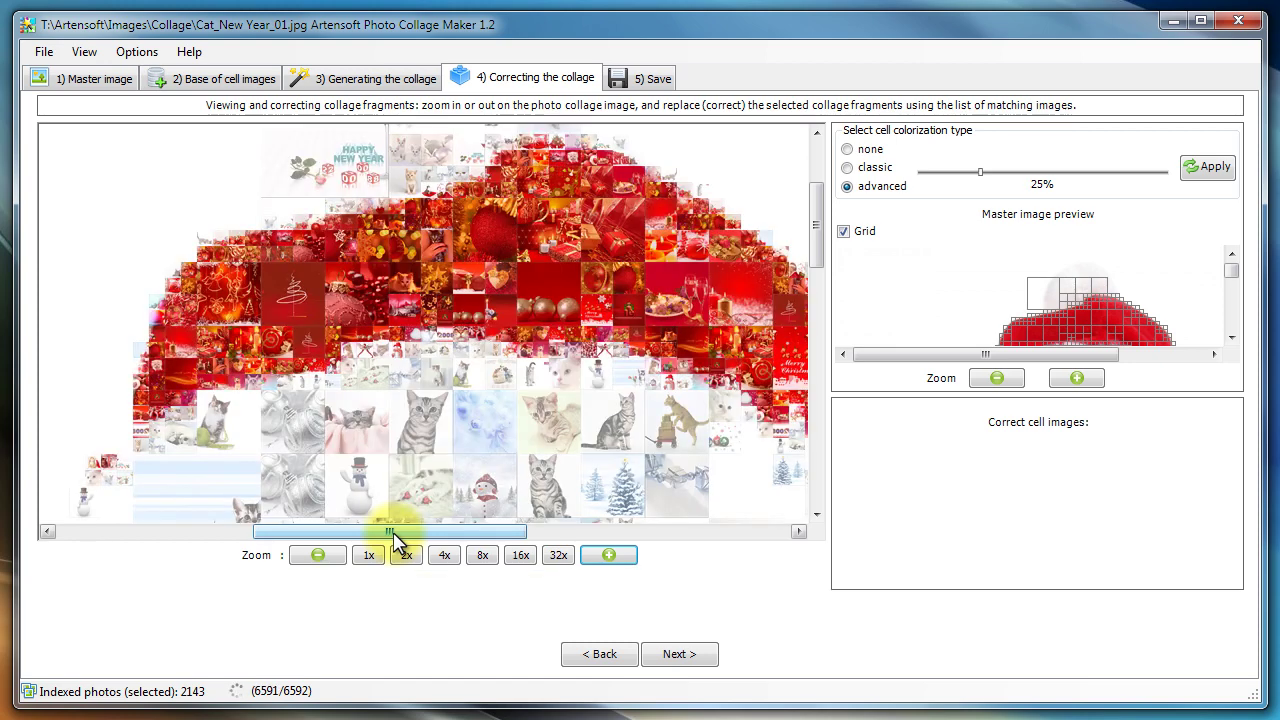
drag(817, 200, 811, 335)
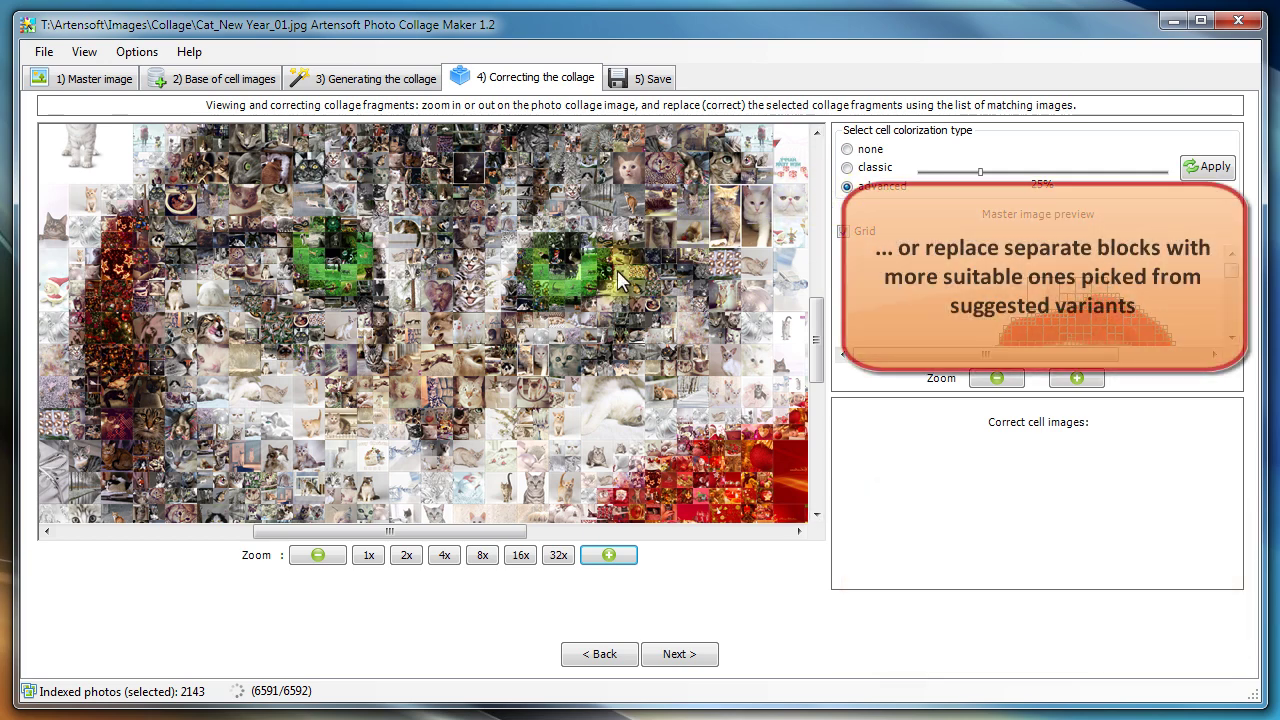
click(564, 357)
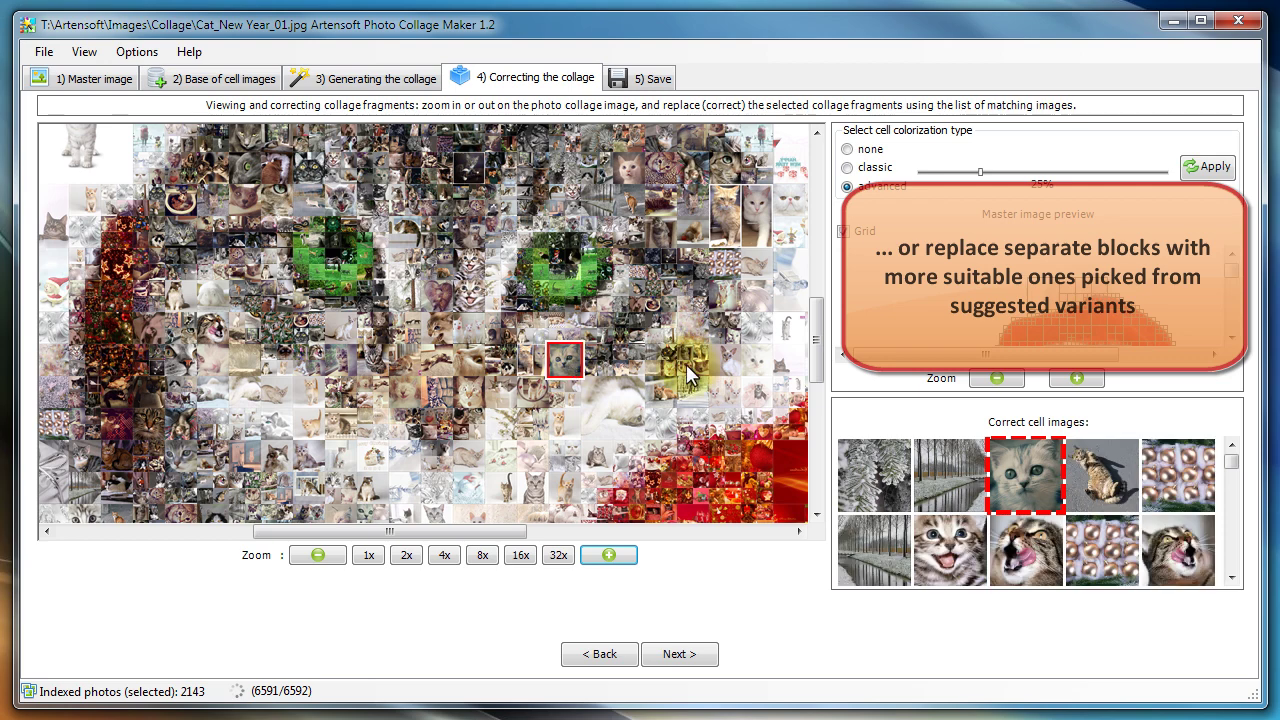
click(1024, 548)
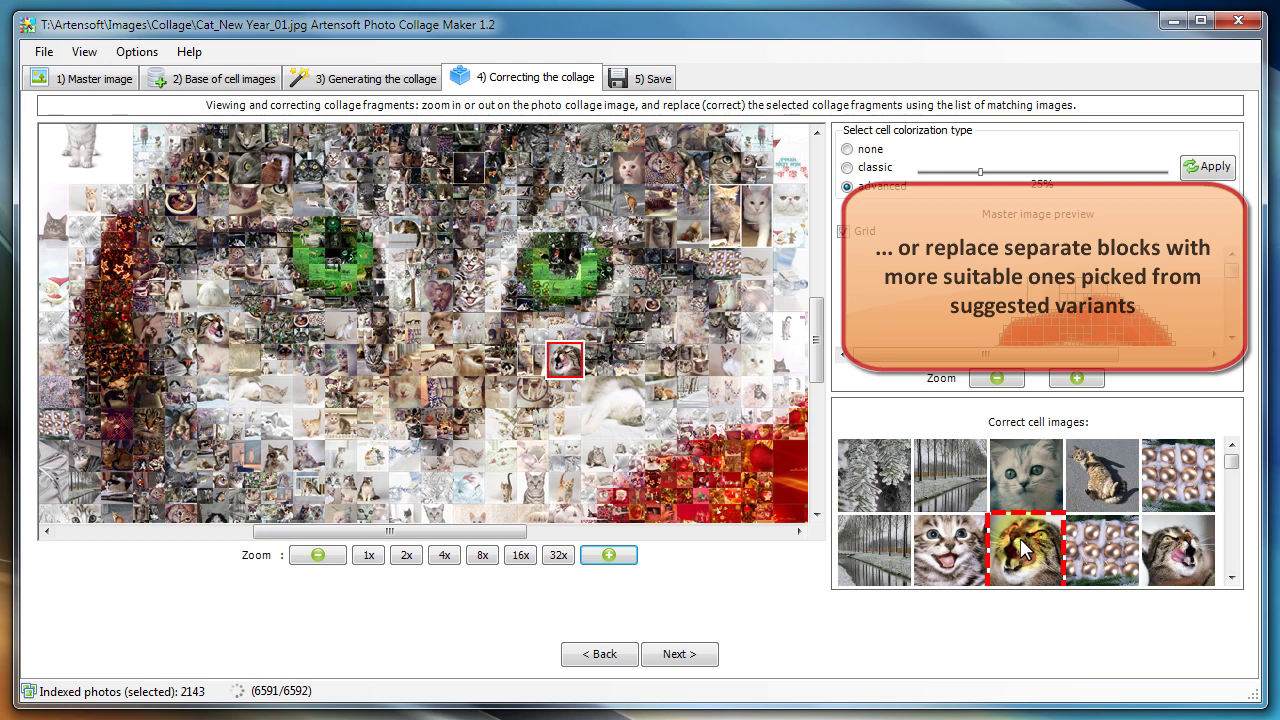
click(958, 558)
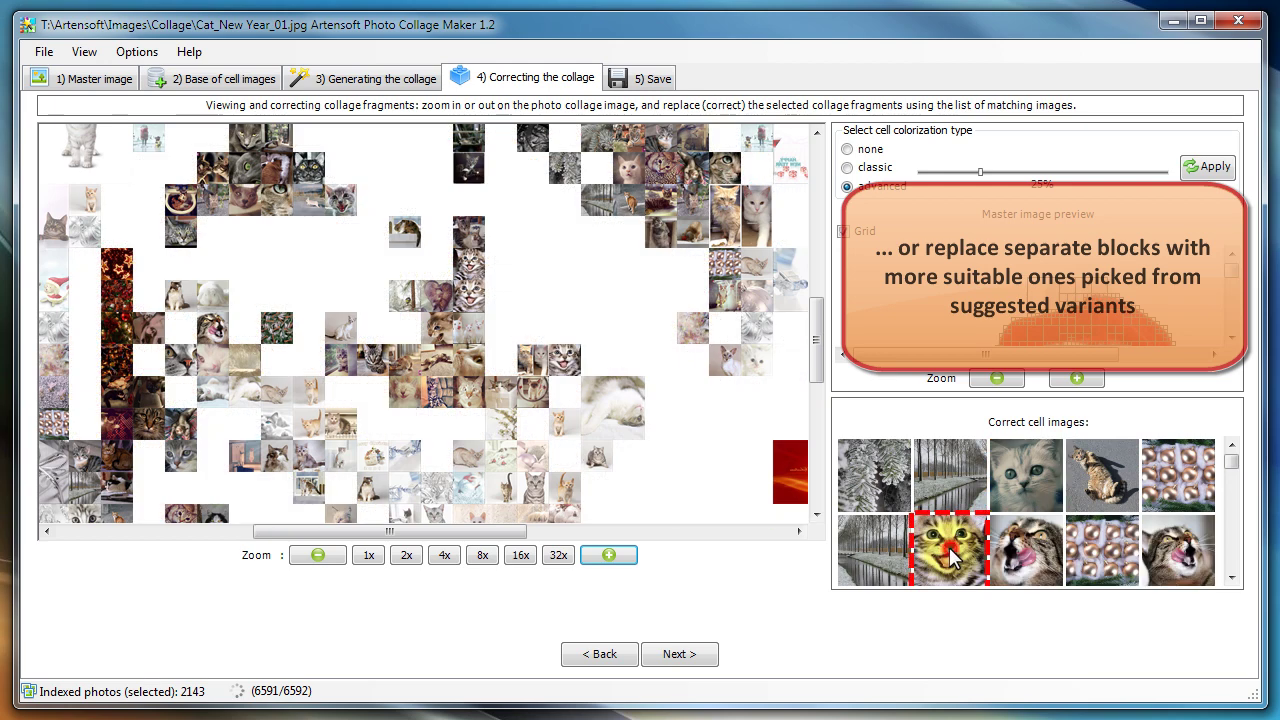
click(1018, 480)
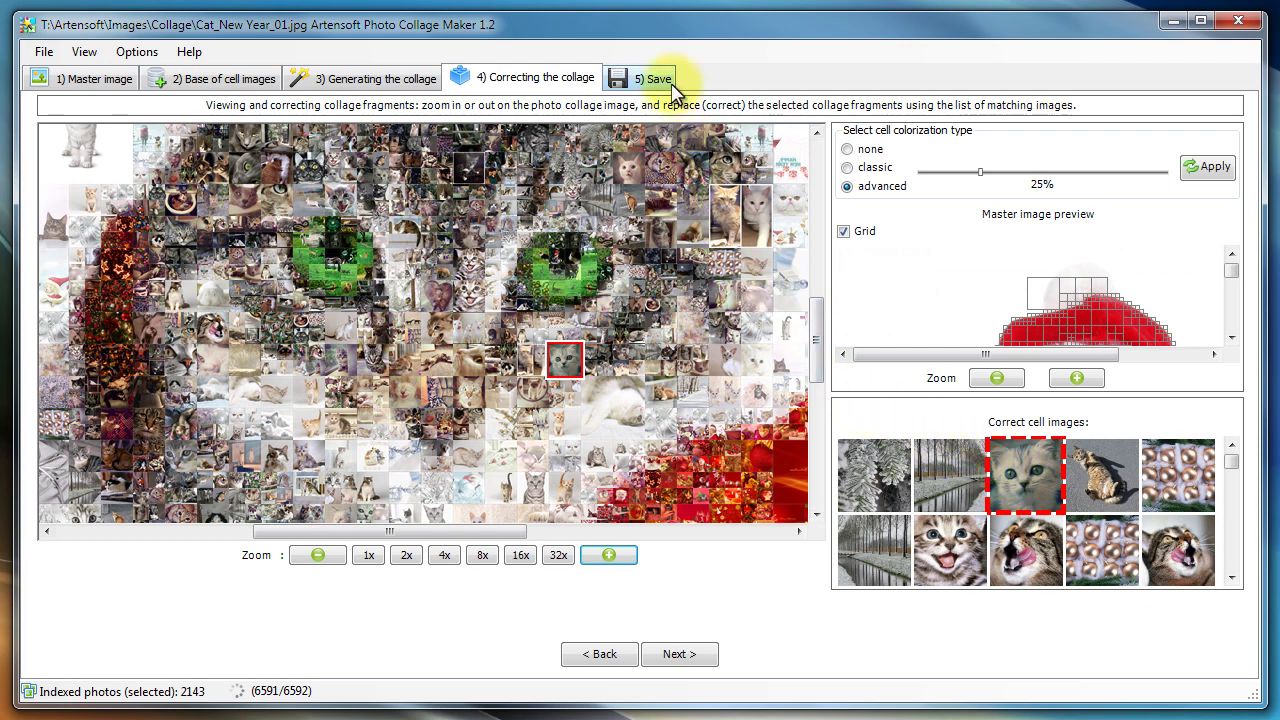
Step: Save the collage at 6528*5304 pixels as the JPEG file Cat_New Year_01_created_using_Artensoft_Photo_Collage_Maker in the Collage folder
click(653, 80)
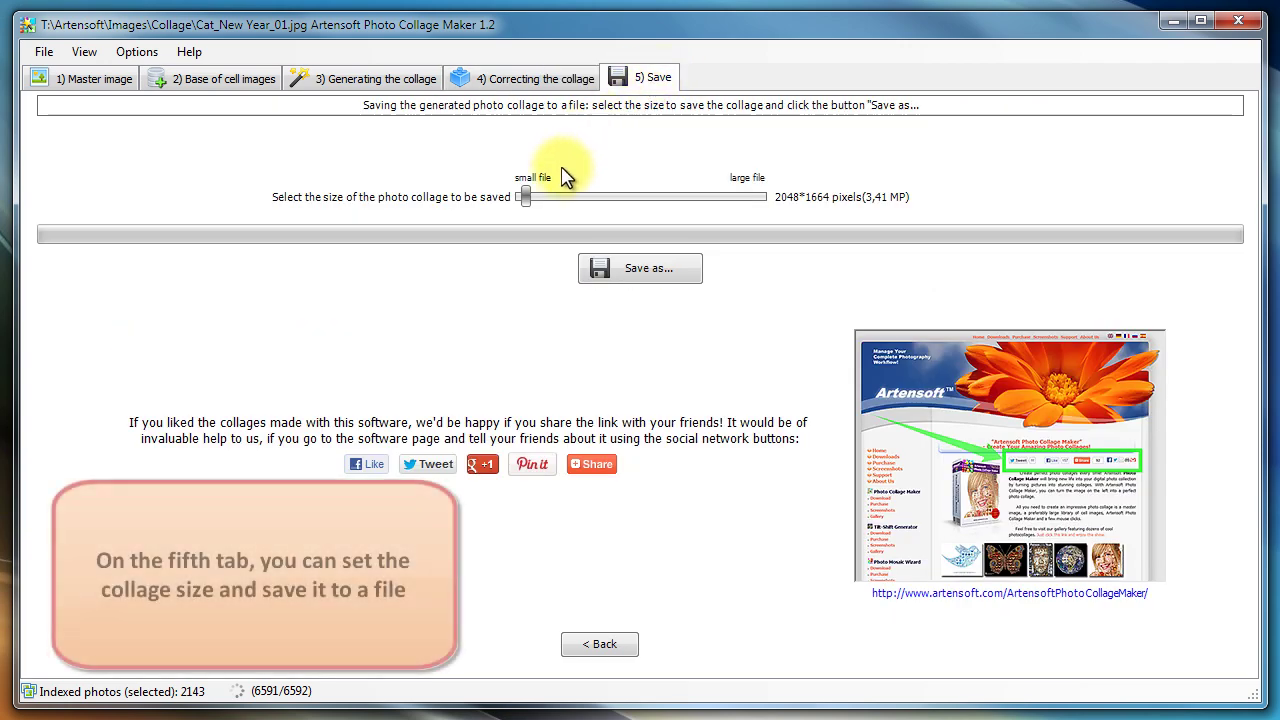
drag(526, 203, 543, 206)
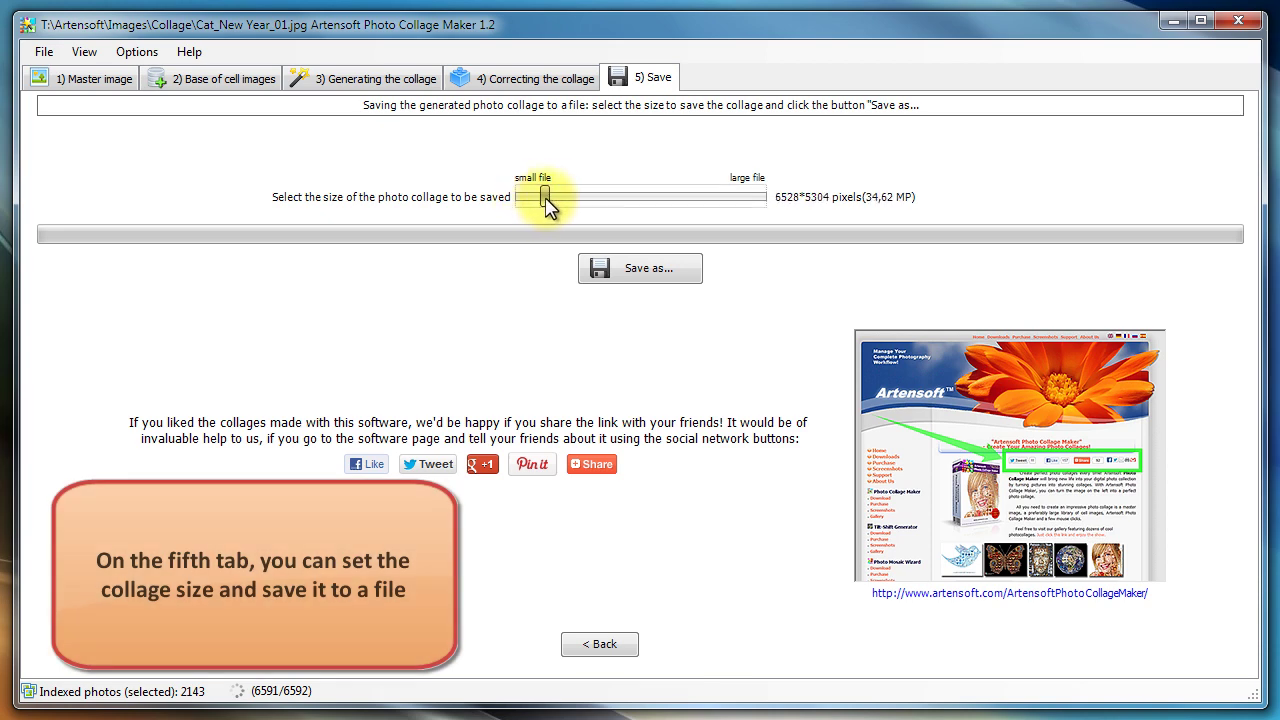
click(643, 272)
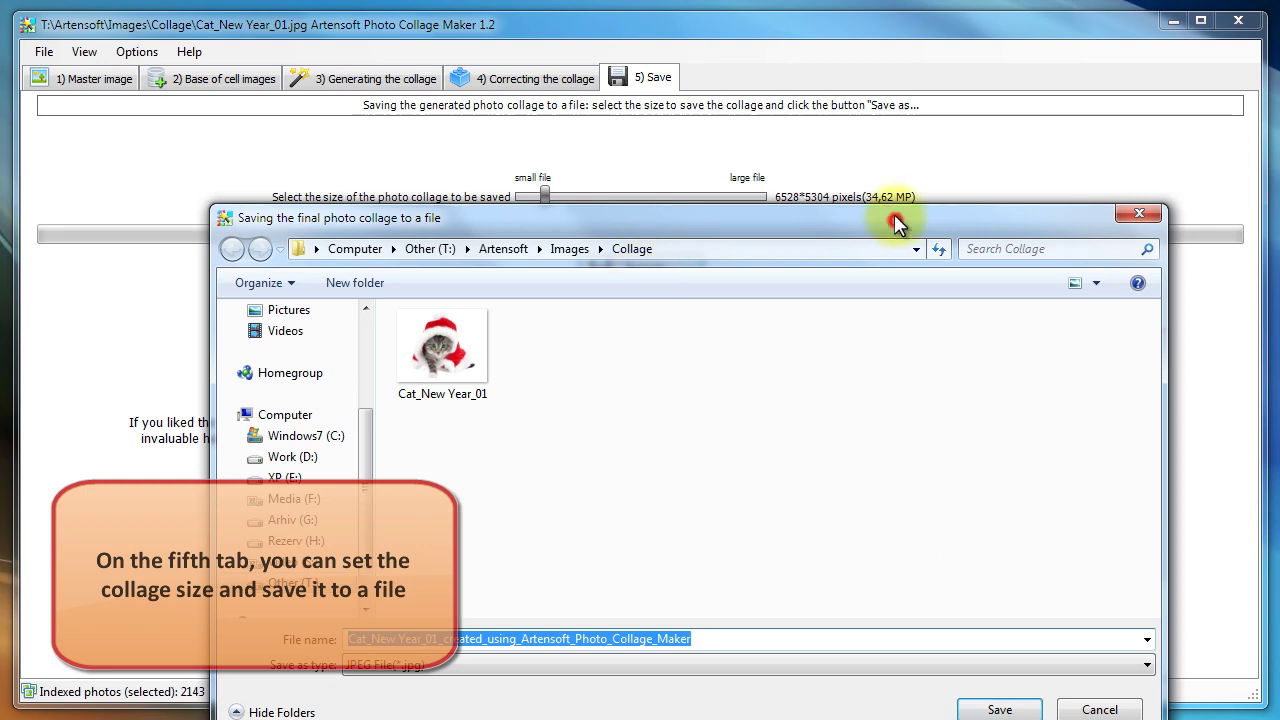
drag(895, 222, 892, 173)
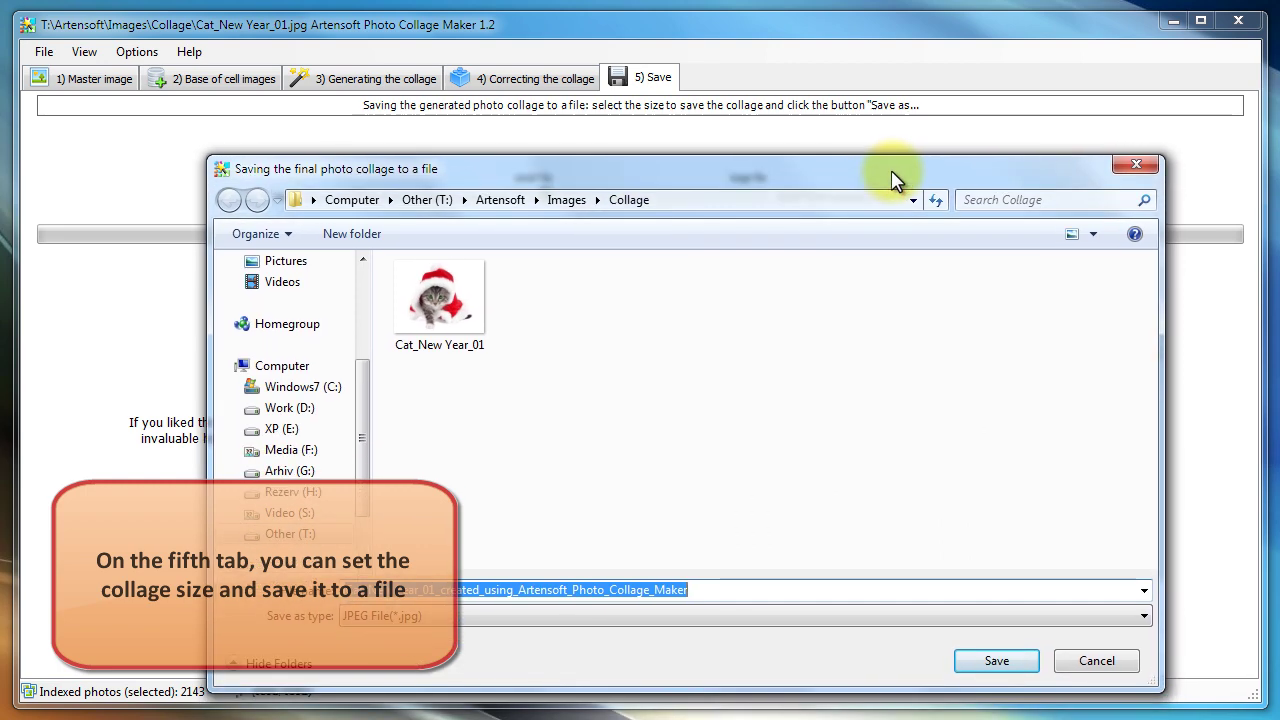
click(997, 661)
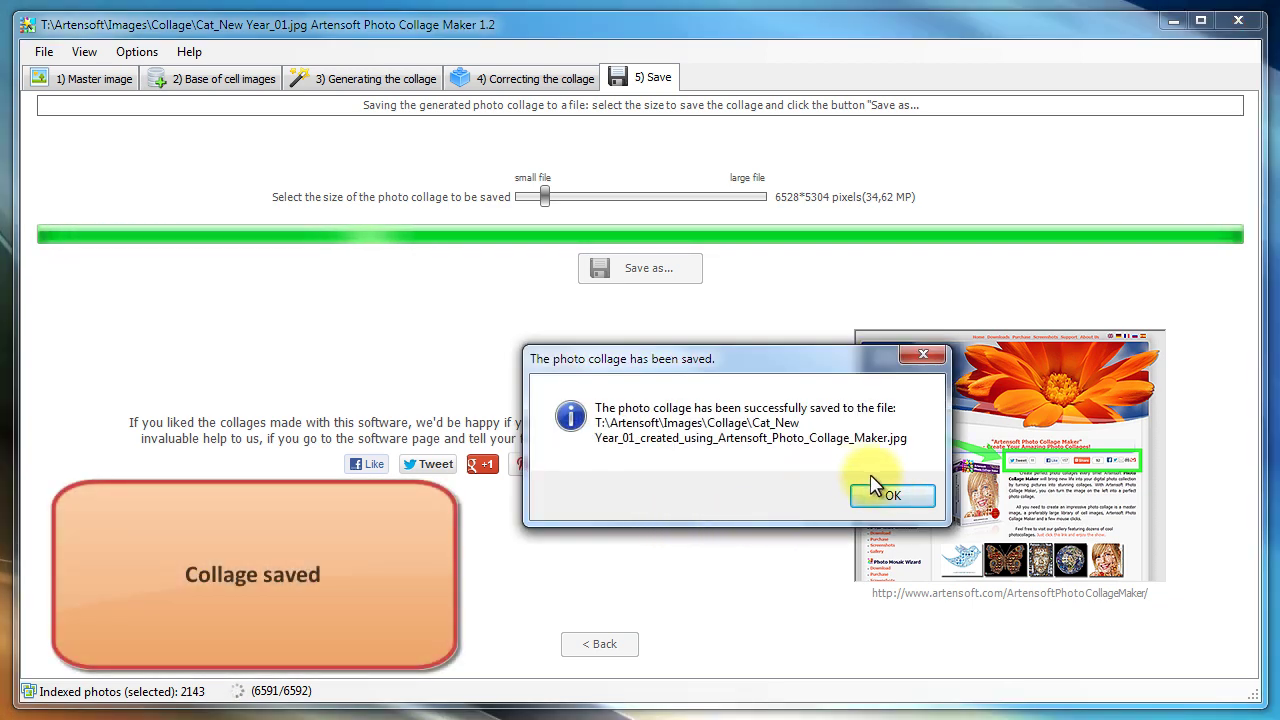
click(893, 497)
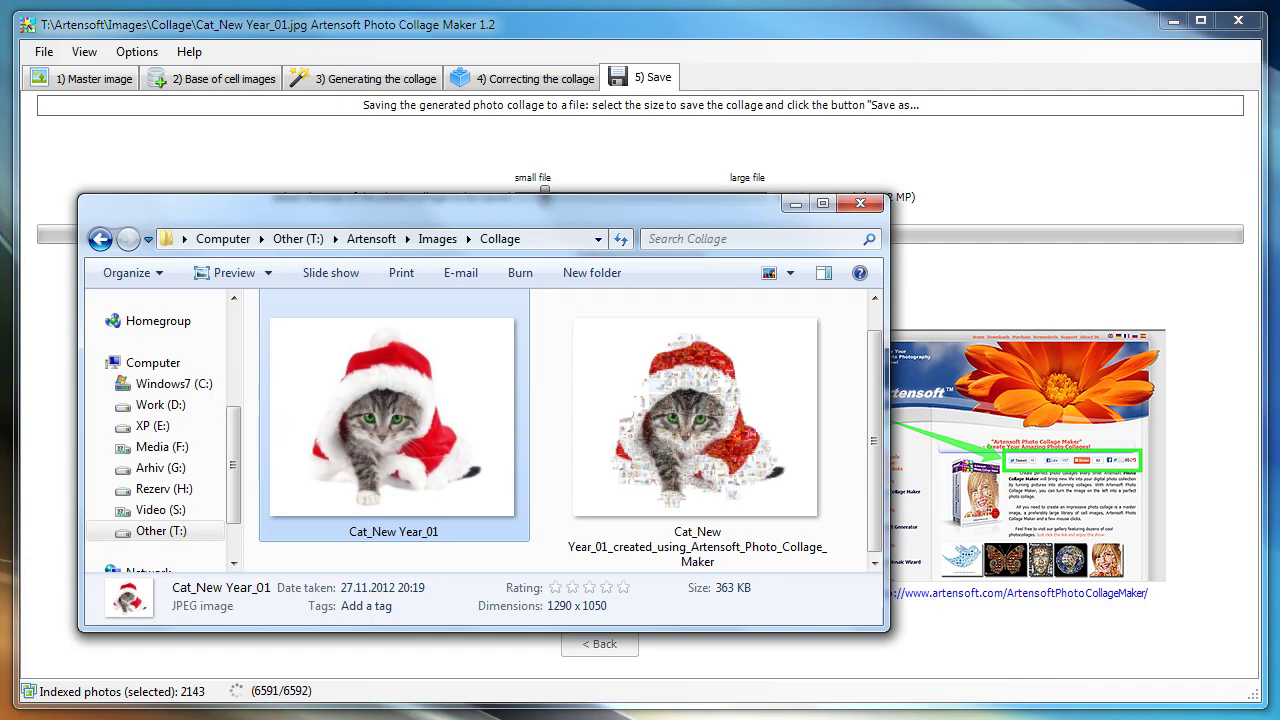
Step: Open the saved collage from the Collage folder in Windows Photo Viewer and examine the fragments of the face and hat up close
click(673, 444)
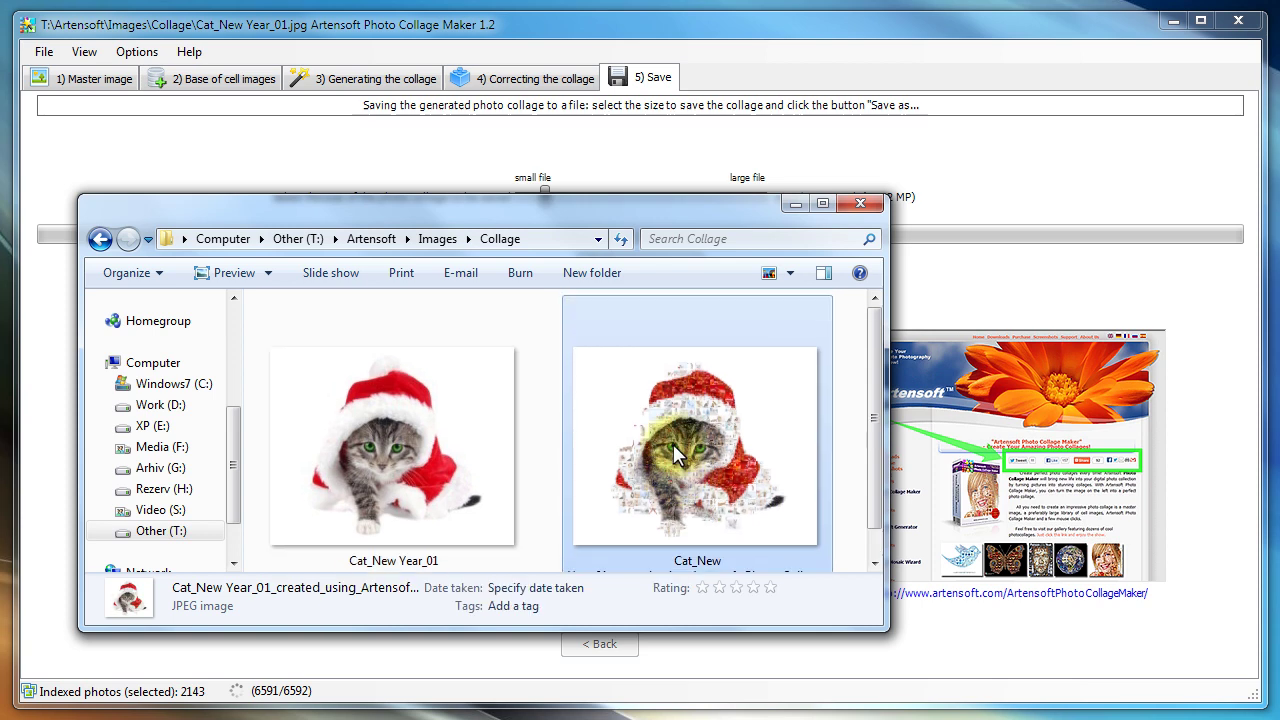
double_click(673, 444)
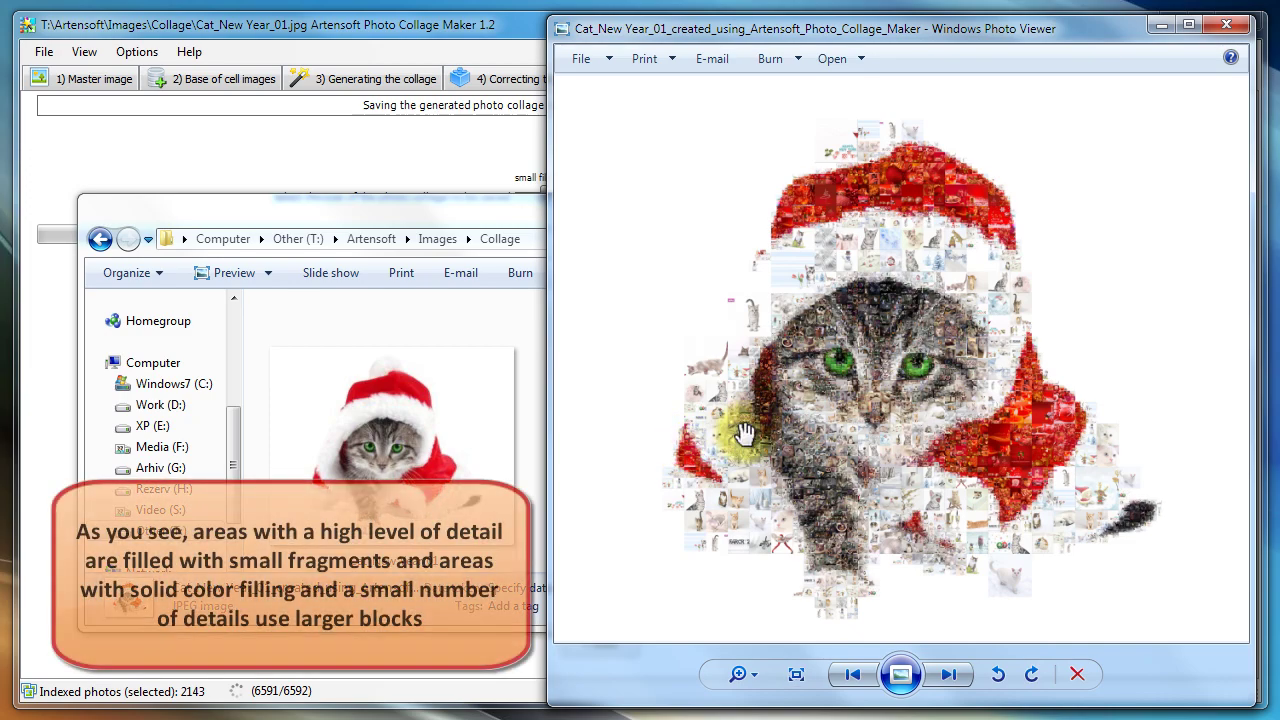
scroll(740, 430, up, 1)
scroll(808, 443, up, 3)
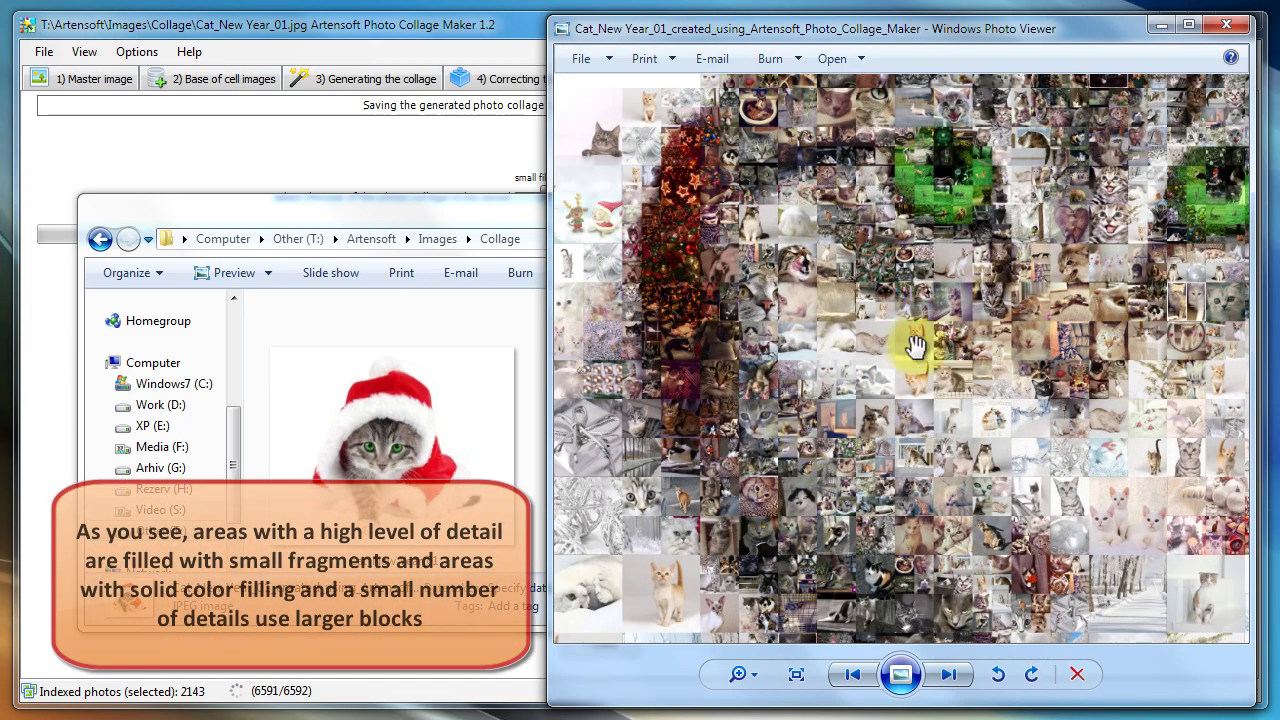
scroll(876, 502, up, 3)
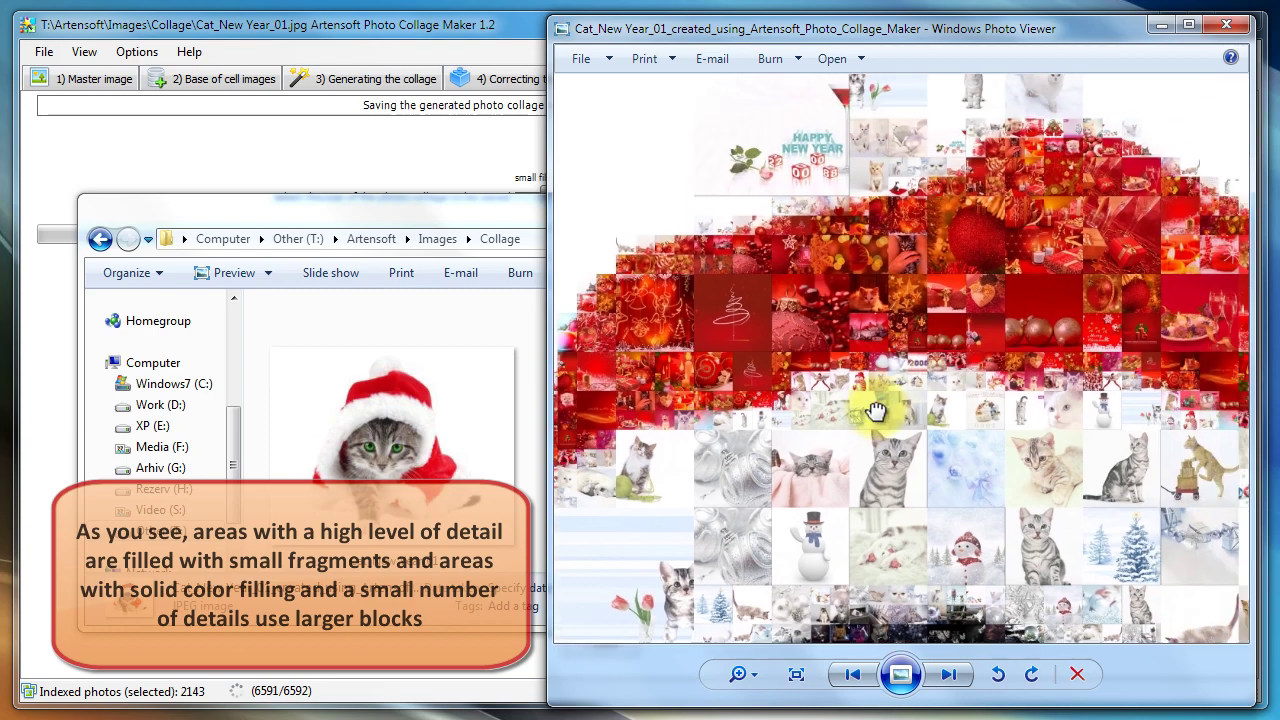
drag(1000, 408, 985, 252)
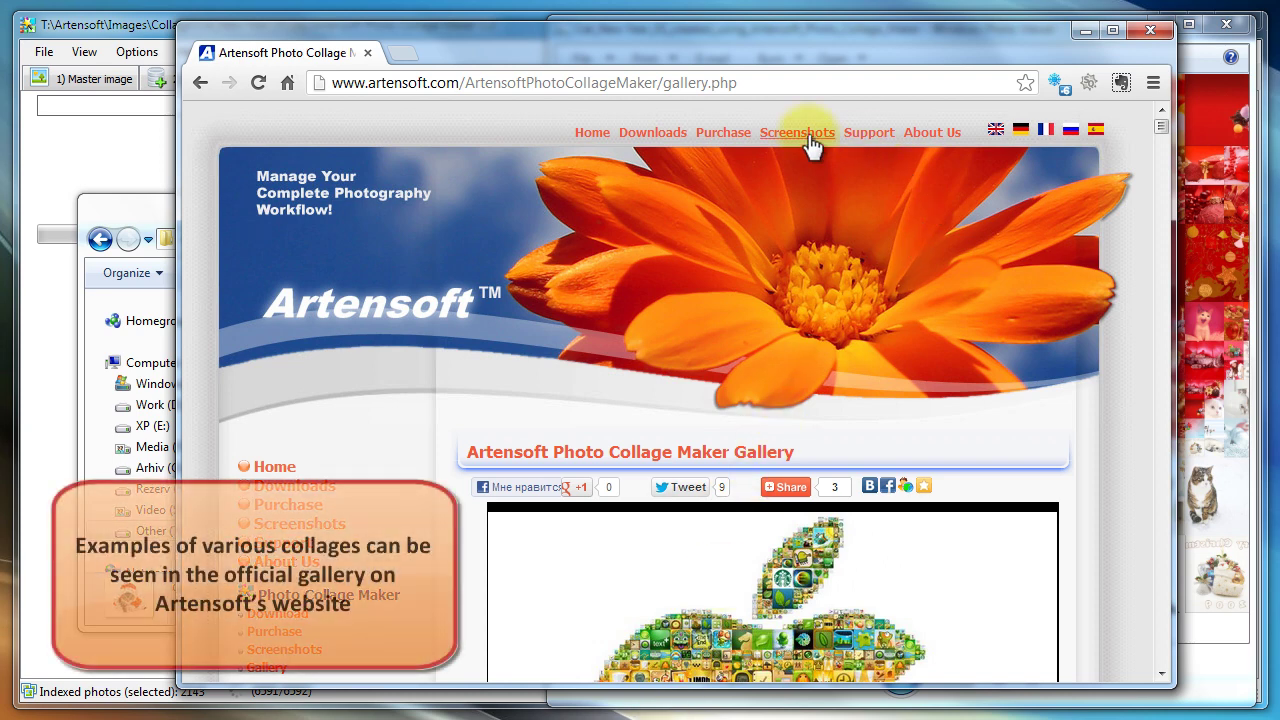
Step: Look through the collage examples on the Artensoft Photo Collage Maker Gallery page in the web browser
drag(762, 82, 322, 104)
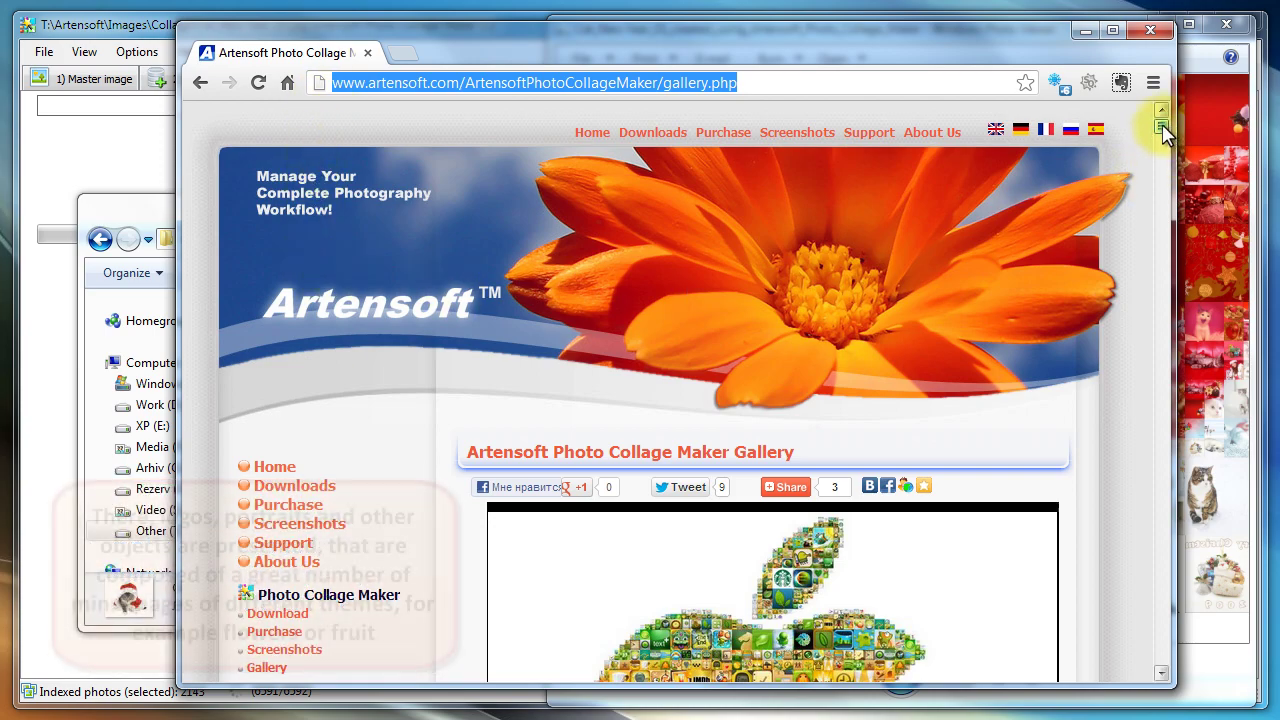
drag(1162, 127, 1133, 106)
scroll(386, 509, down, 2)
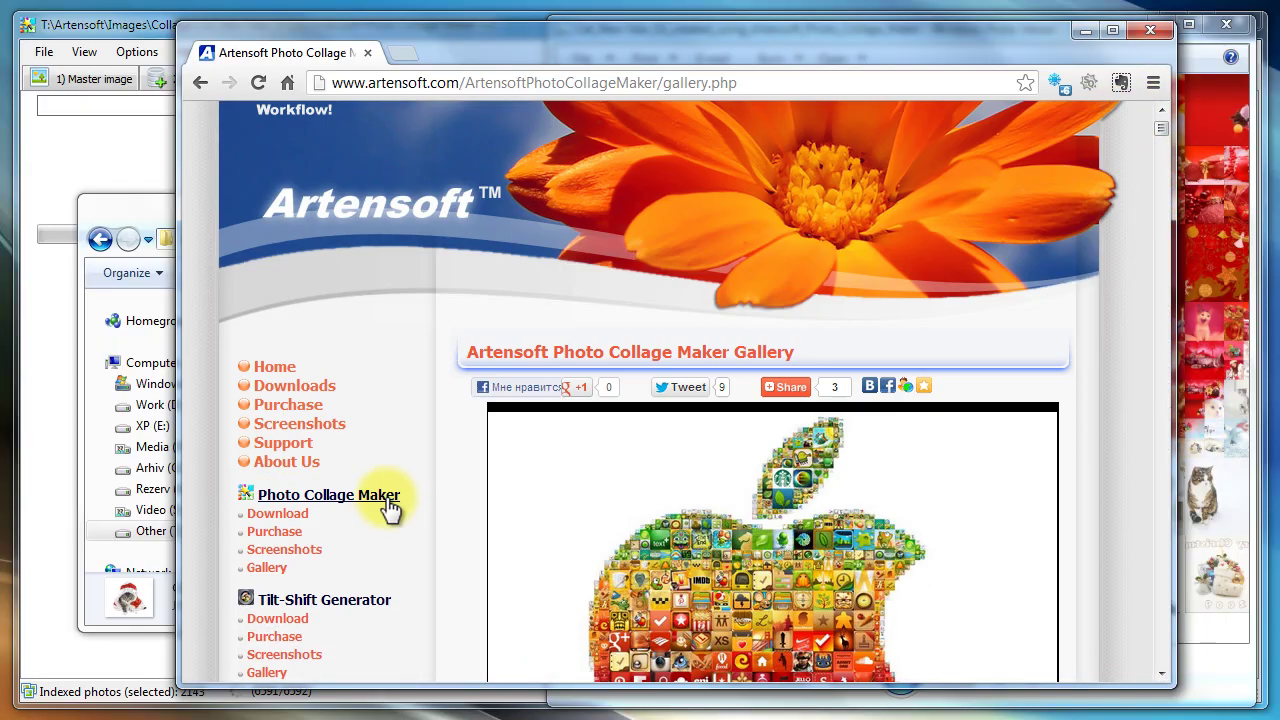